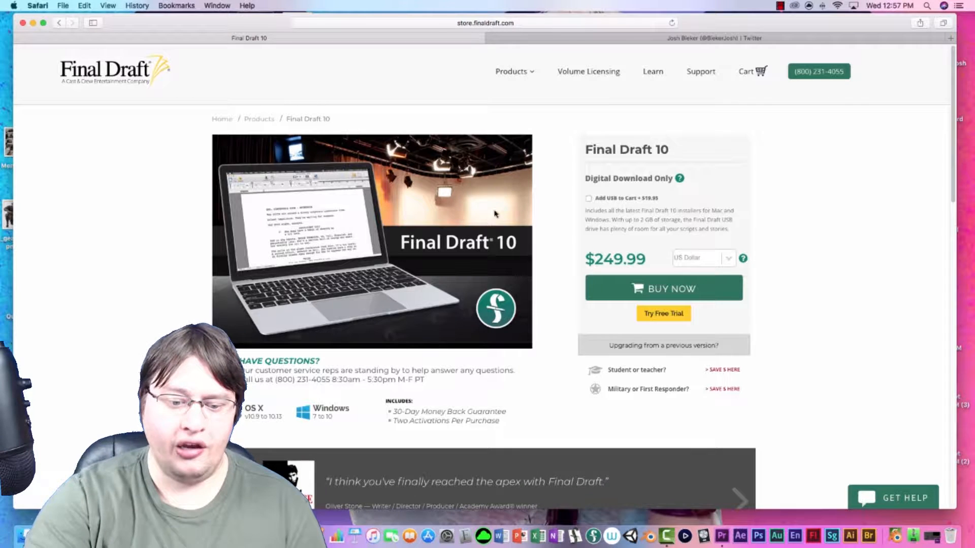
Review the price and purchase options on the Final Draft 10 store page and minimize the browser window.
{"action": "scroll", "coordinate": [555, 314], "scroll_direction": "down", "scroll_amount": 5}
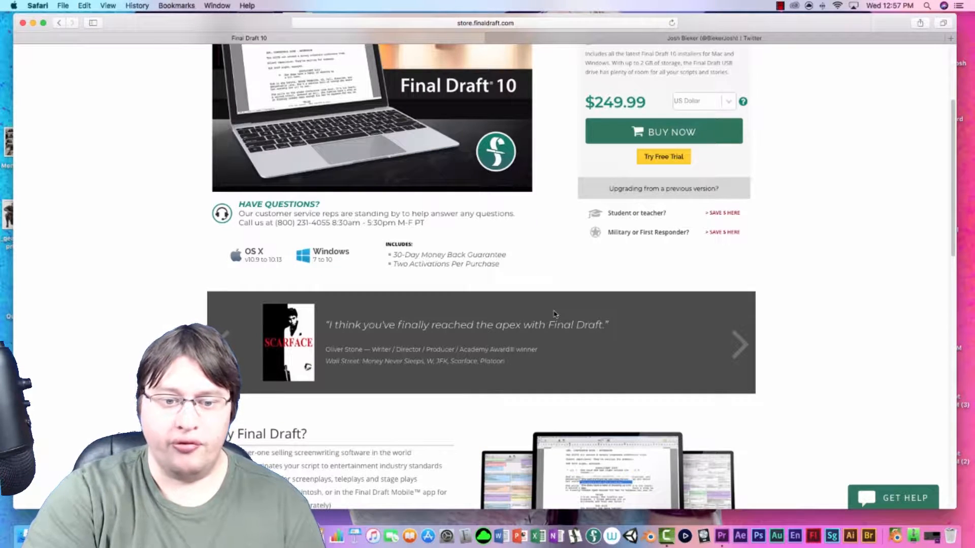
{"action": "scroll", "coordinate": [760, 269], "scroll_direction": "up", "scroll_amount": 2}
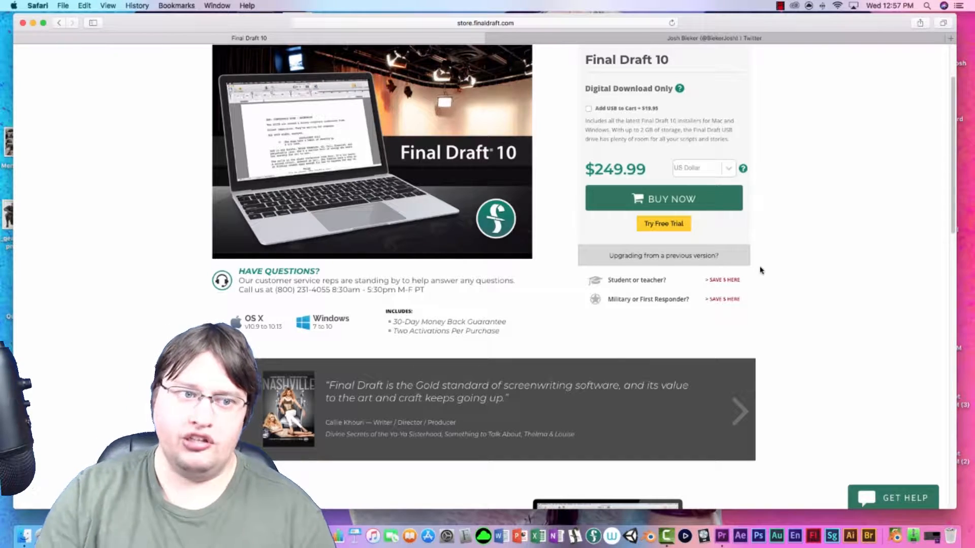
{"action": "left_click", "coordinate": [34, 23]}
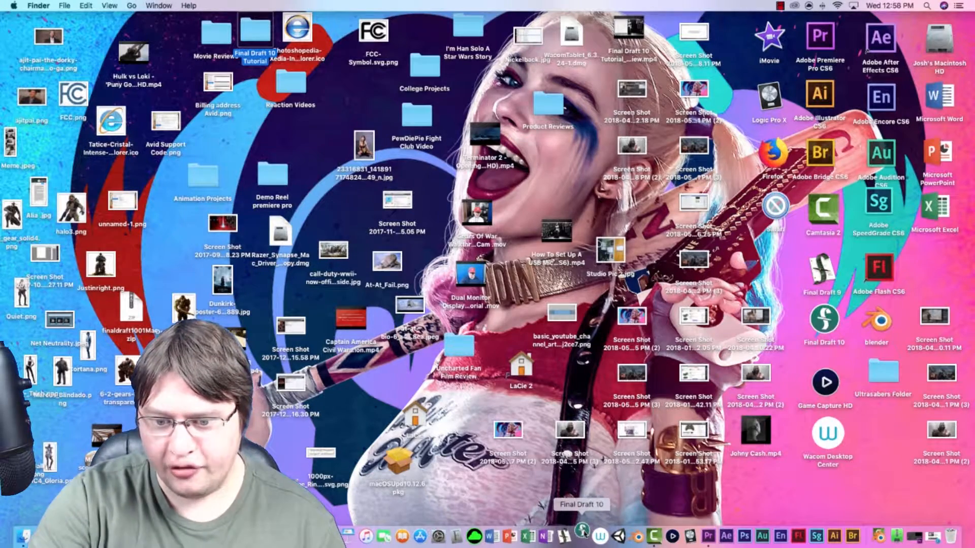
Open Final Draft 10 and enlarge the untitled screenplay window to nearly the full screen width.
{"action": "left_click", "coordinate": [583, 531]}
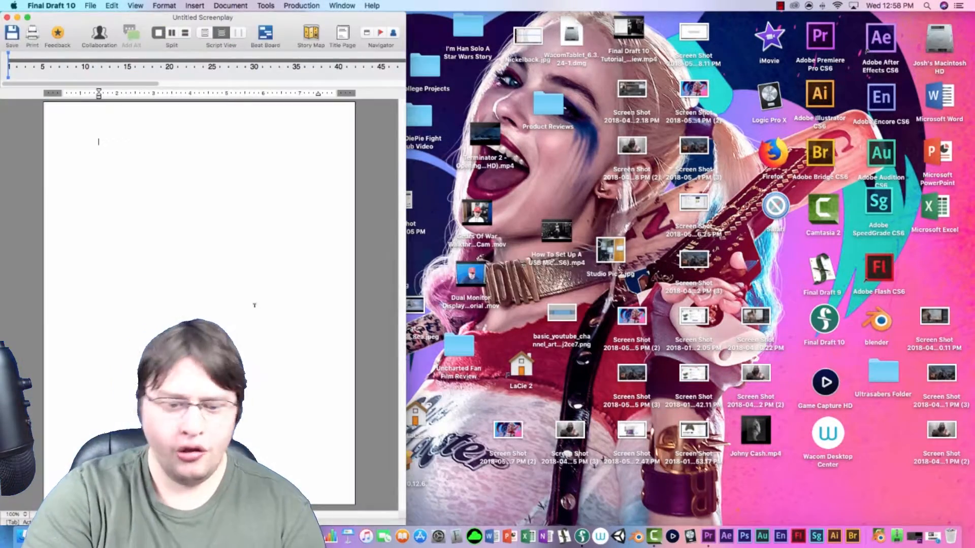
{"action": "left_click_drag", "start_coordinate": [405, 521], "coordinate": [961, 523]}
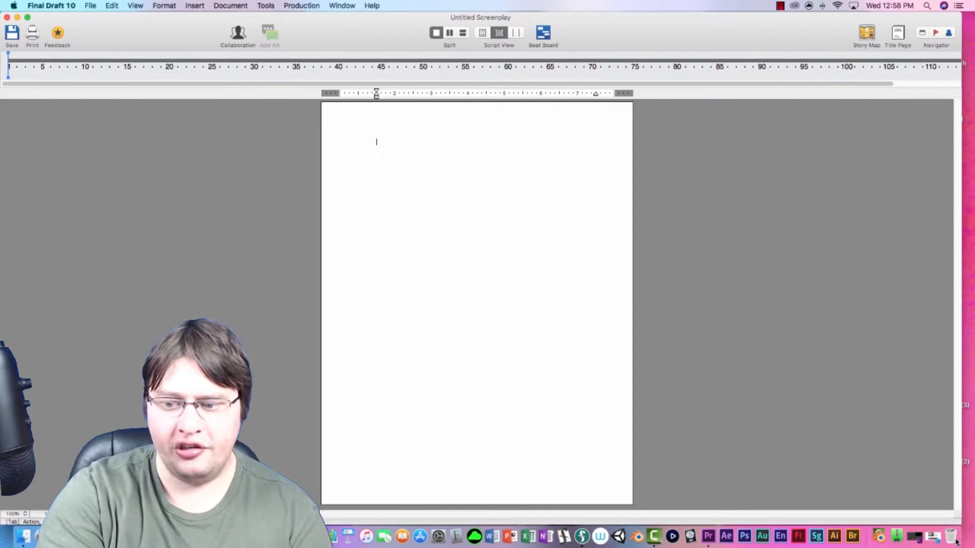
{"action": "left_click_drag", "start_coordinate": [333, 38], "coordinate": [334, 35]}
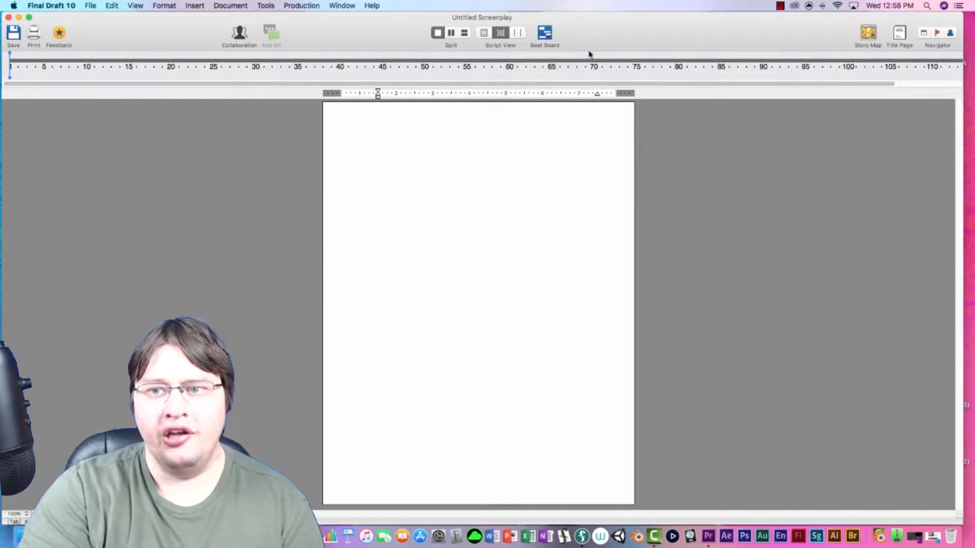
On the screenplay's title page, replace the script title with THE BARON and the first-writer placeholder with the writer's name.
{"action": "left_click", "coordinate": [899, 33]}
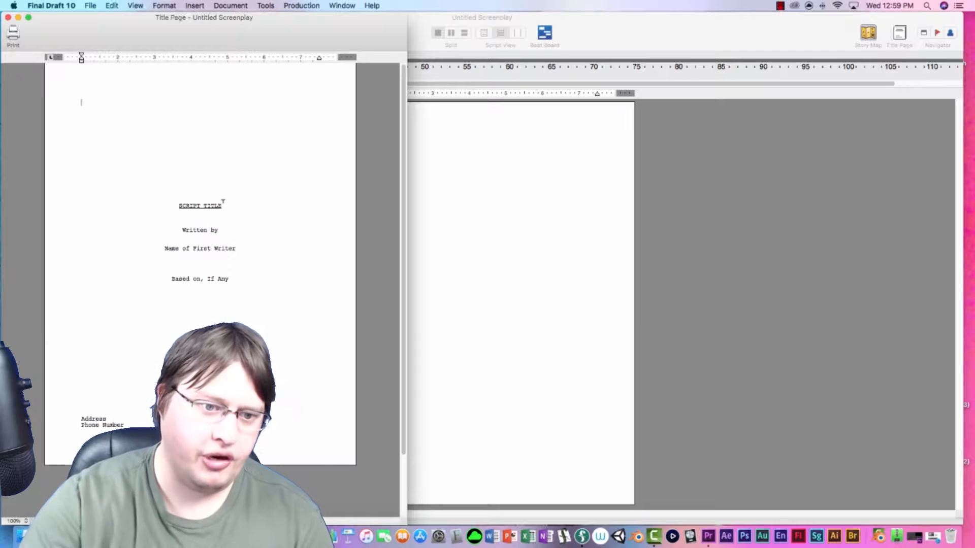
{"action": "left_click_drag", "start_coordinate": [223, 203], "coordinate": [168, 200]}
{"action": "key", "text": "BackSpace"}
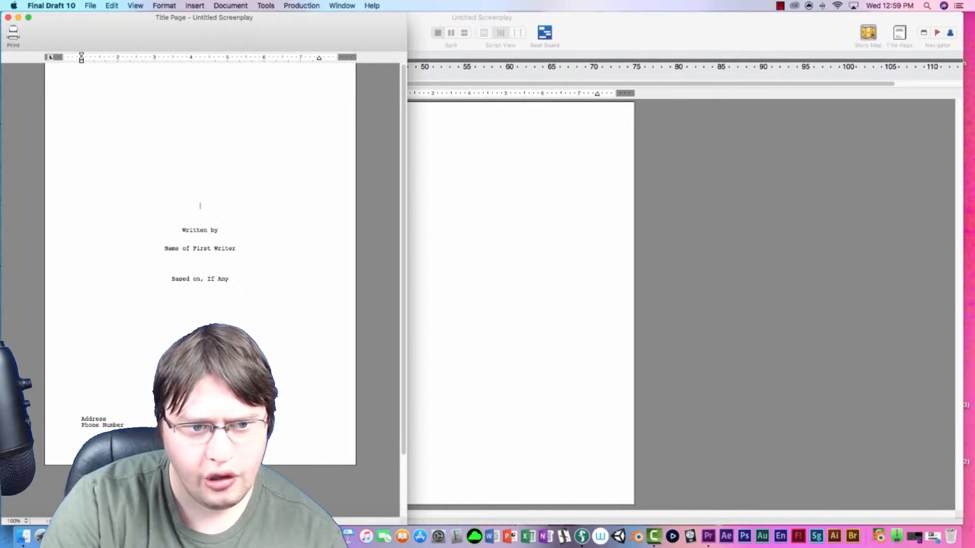
{"action": "type", "text": "THE BARON"}
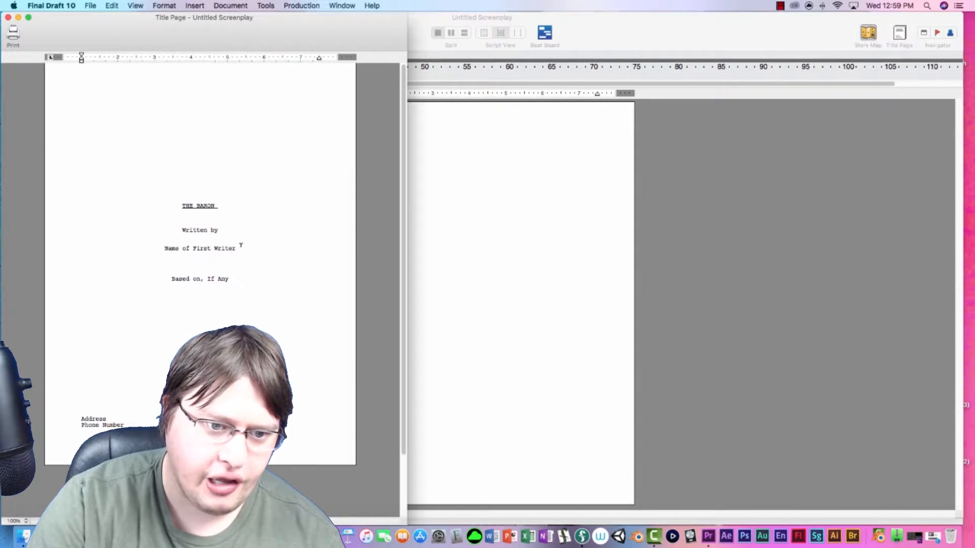
{"action": "left_click_drag", "start_coordinate": [236, 246], "coordinate": [168, 245]}
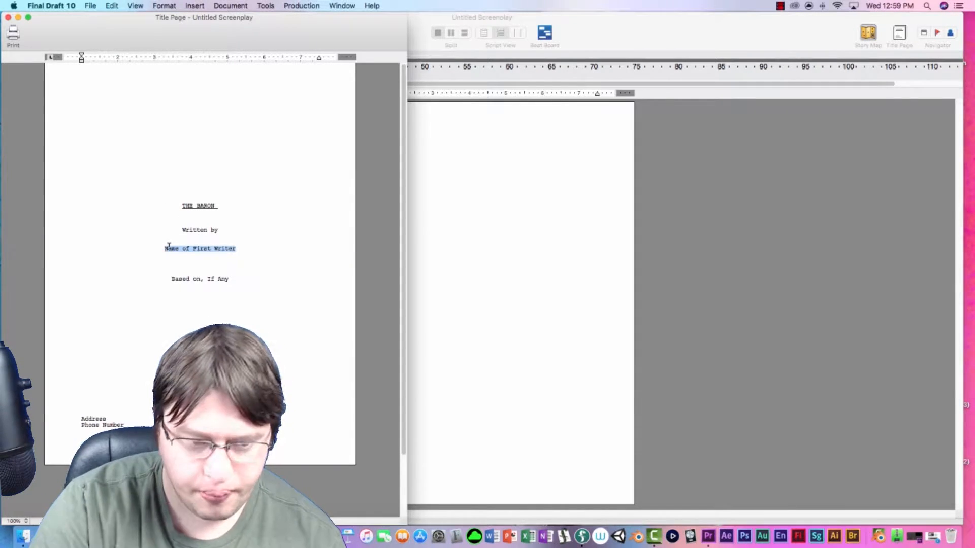
{"action": "type", "text": "Josh Bieker"}
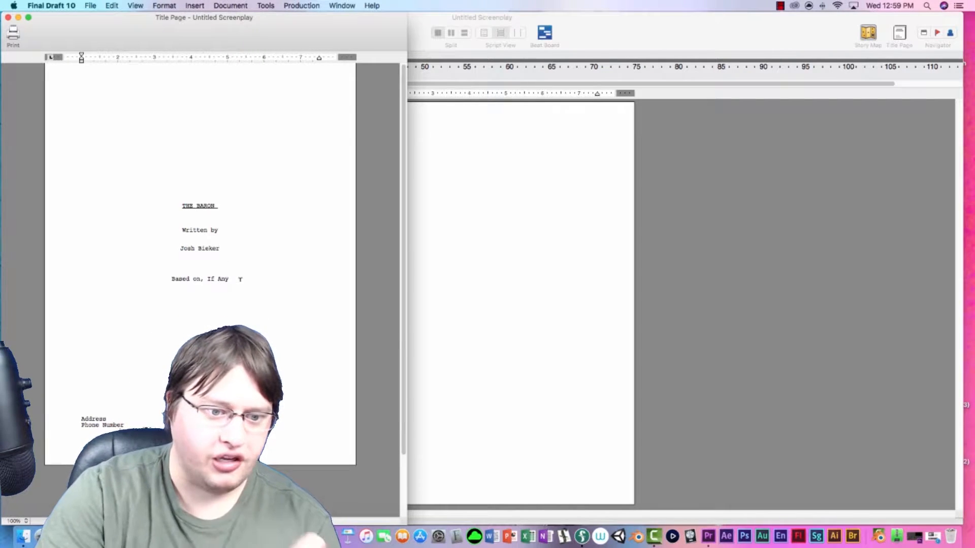
Replace "If Any" in the title page's "Based on" line with "JJR Tolkein".
{"action": "left_click_drag", "start_coordinate": [204, 279], "coordinate": [233, 279]}
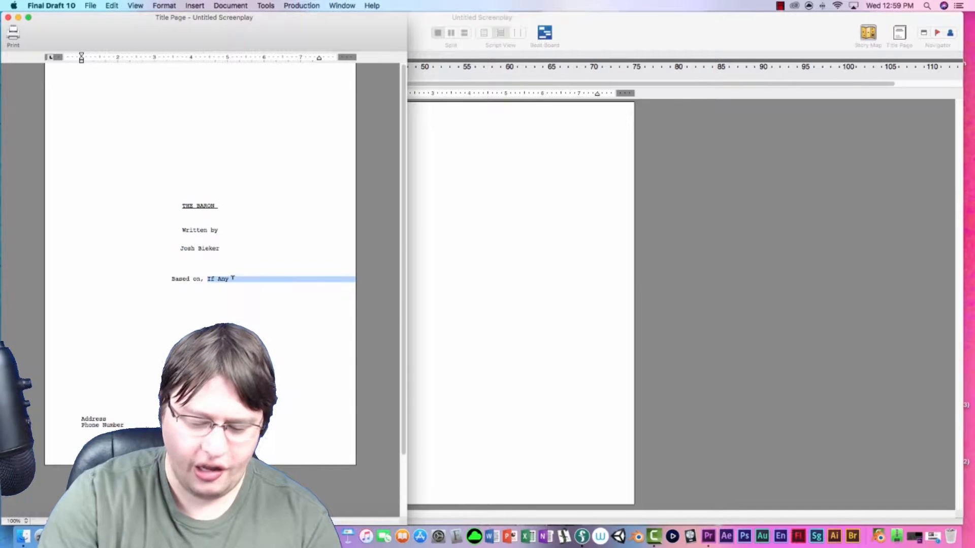
{"action": "key", "text": "BackSpace"}
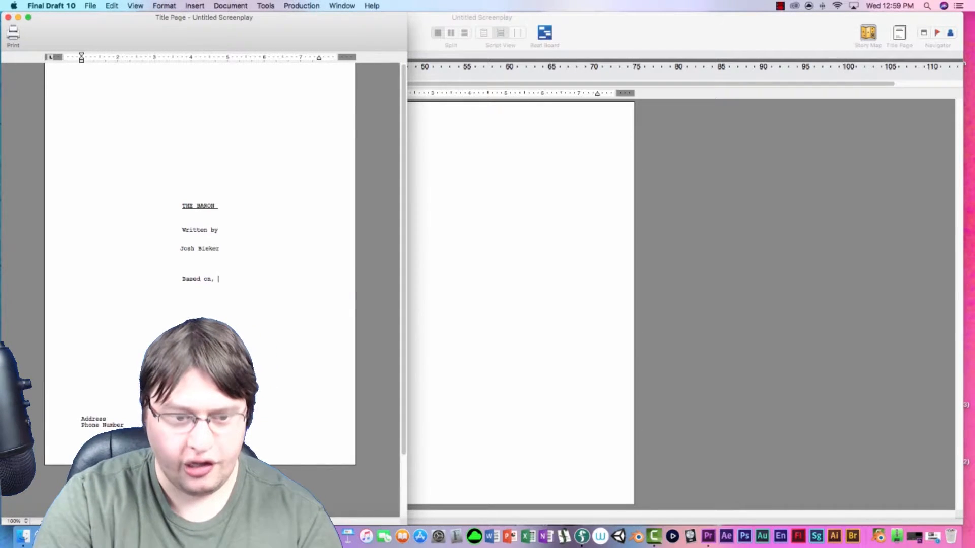
{"action": "type", "text": "JJ"}
{"action": "key", "text": "BackSpace"}
{"action": "type", "text": "R Tol"}
{"action": "type", "text": "kei"}
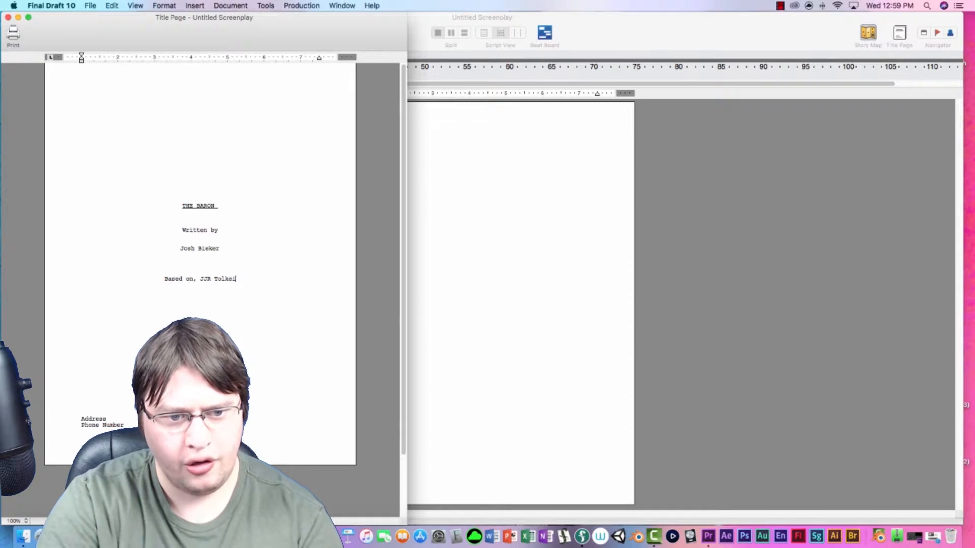
{"action": "type", "text": "n"}
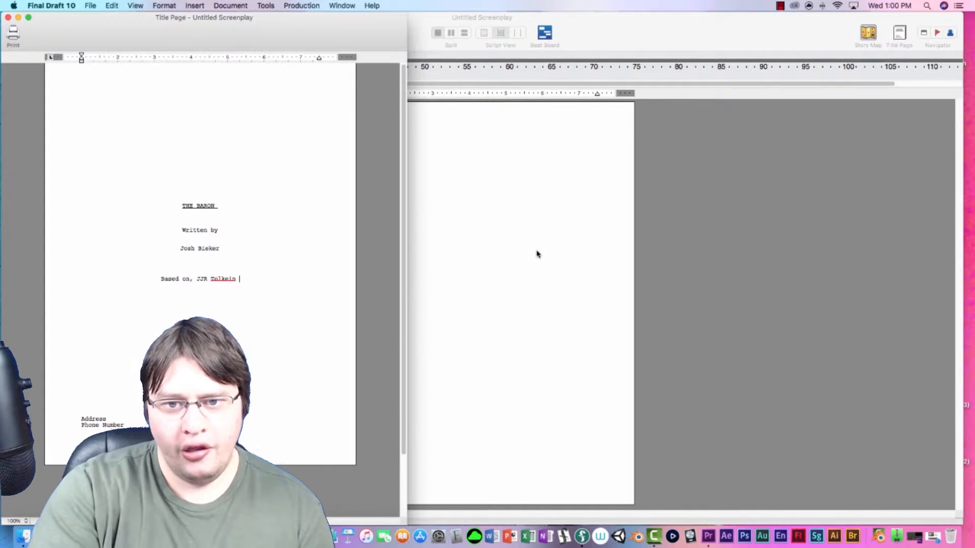
Delete the author's name from the "Based on" line and begin it anew with "J".
{"action": "left_click_drag", "start_coordinate": [239, 279], "coordinate": [199, 277]}
{"action": "key", "text": "BackSpace"}
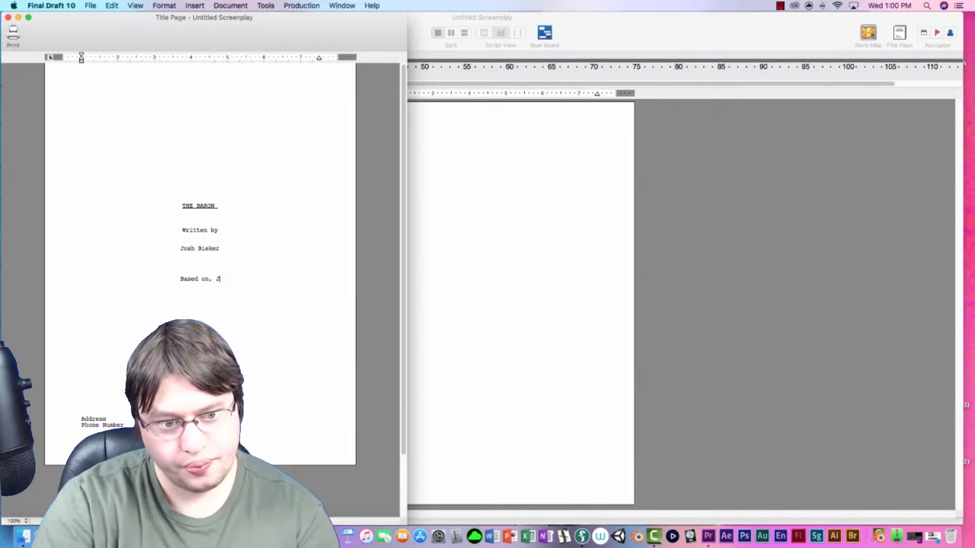
Return to the blank screenplay page and enter the opening transition "FADE FROM BLACK:".
{"action": "left_click", "coordinate": [572, 185]}
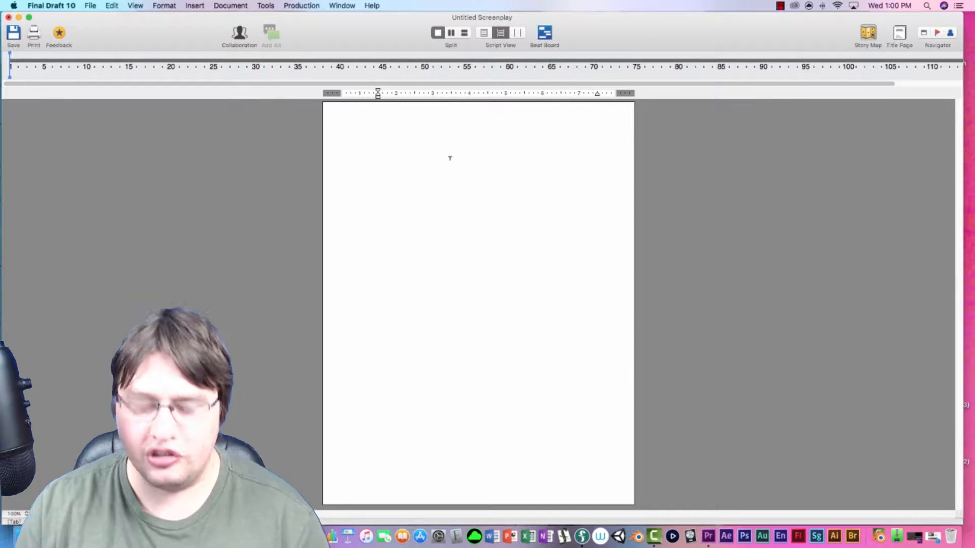
{"action": "type", "text": "FADE FROM "}
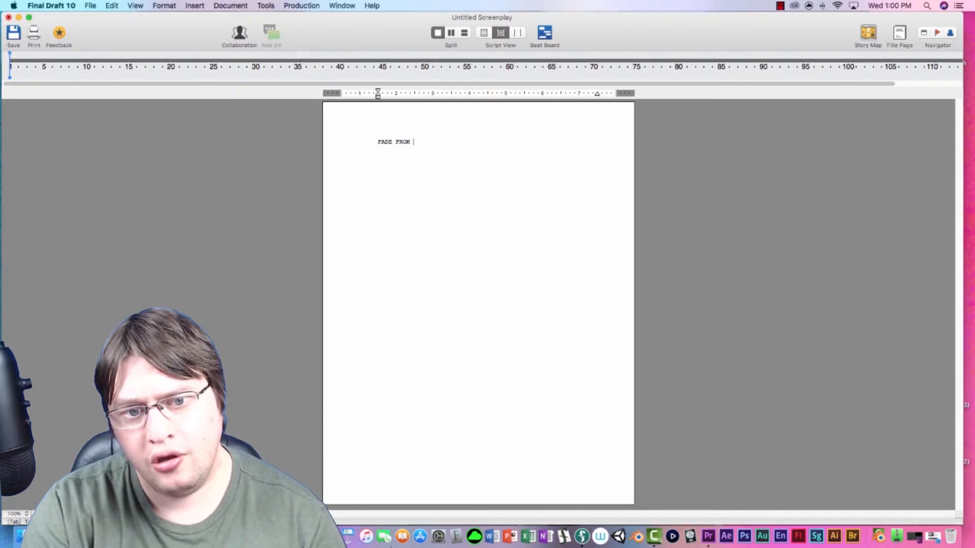
{"action": "type", "text": "BLACK:"}
{"action": "key", "text": "Return"}
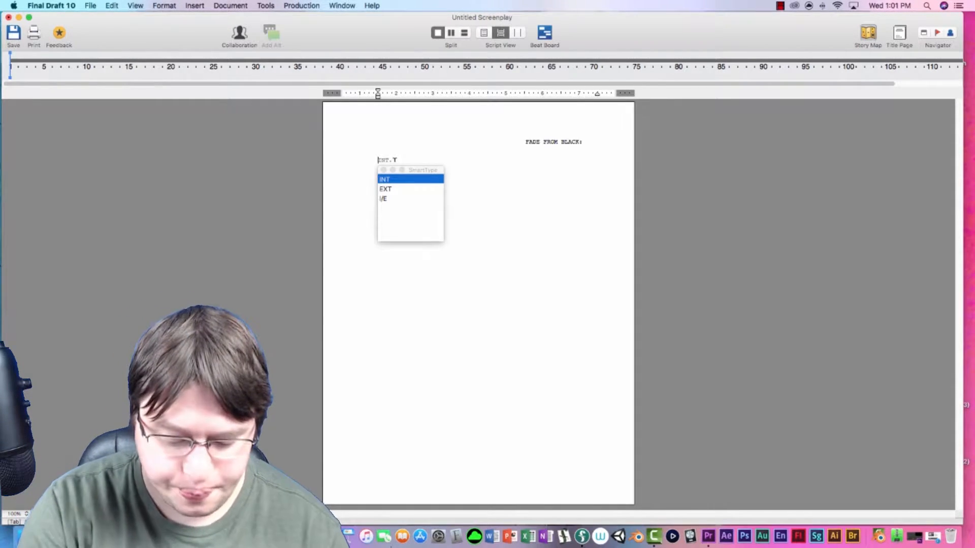
Add the scene heading "EXT. WAREHOUSE-NIGHT" below the opening transition.
{"action": "type", "text": "ext."}
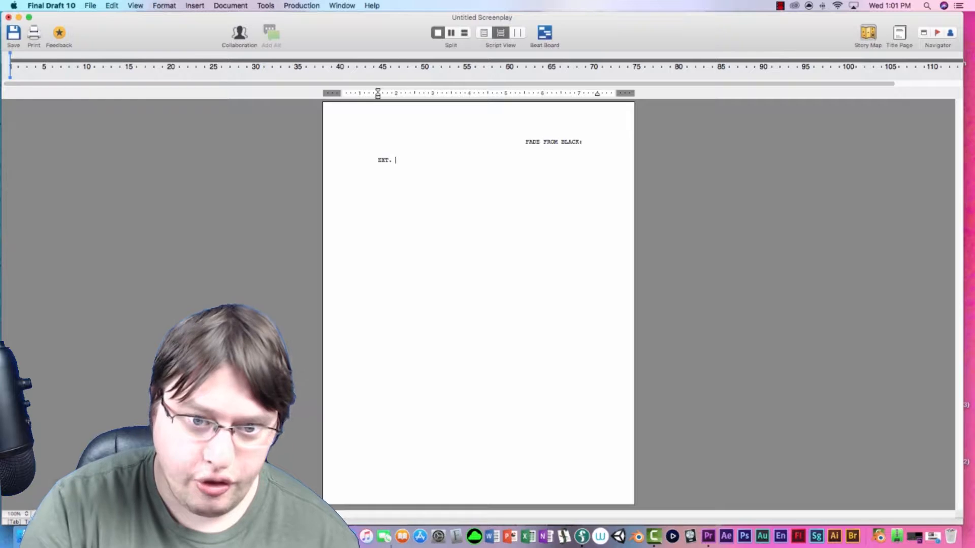
{"action": "type", "text": "WAREHOUSE-"}
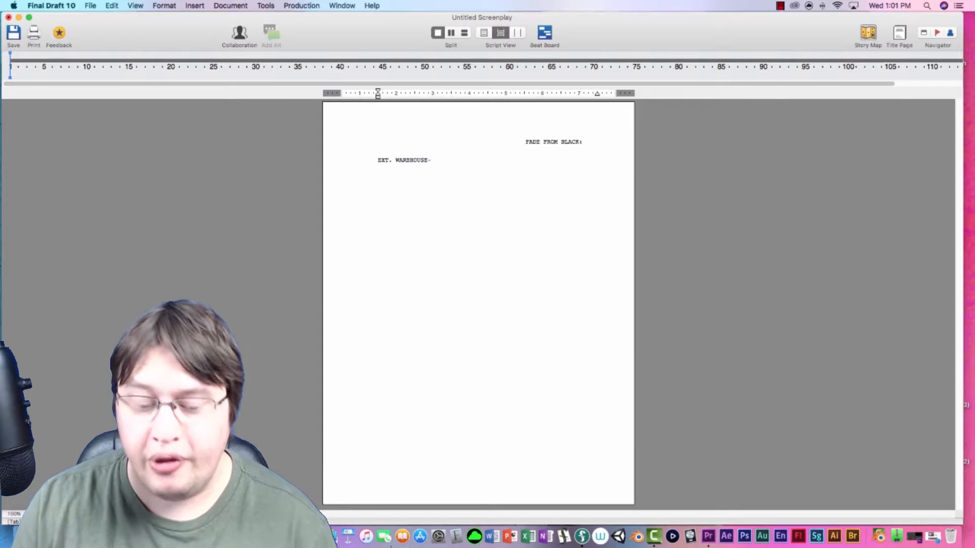
{"action": "type", "text": "NIGHT"}
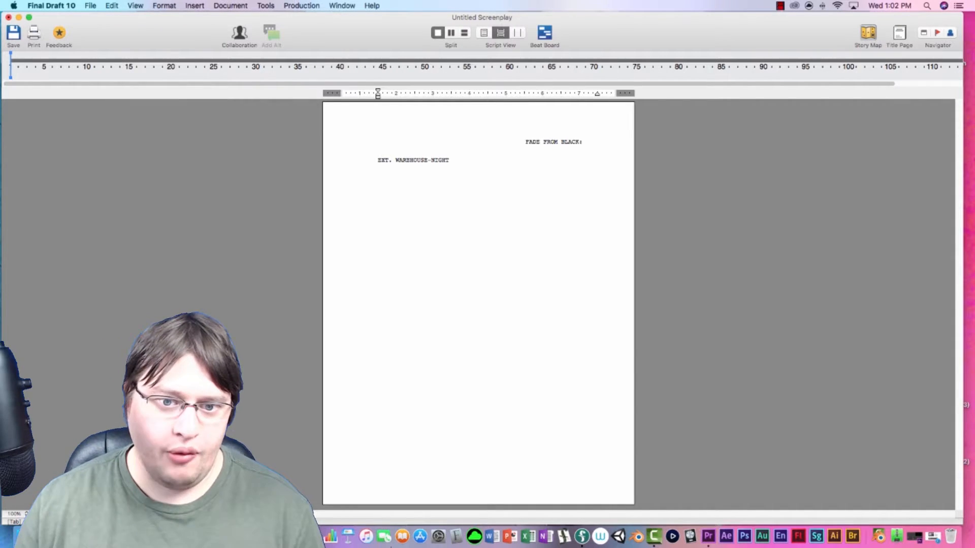
Write the action line "Camera pans over a warehouse building in New York City." under the scene heading.
{"action": "type", "text": "Camera pans over a"}
{"action": "type", "text": " ware"}
{"action": "type", "text": "house buildi"}
{"action": "type", "text": "ng in "}
{"action": "type", "text": "New York City"}
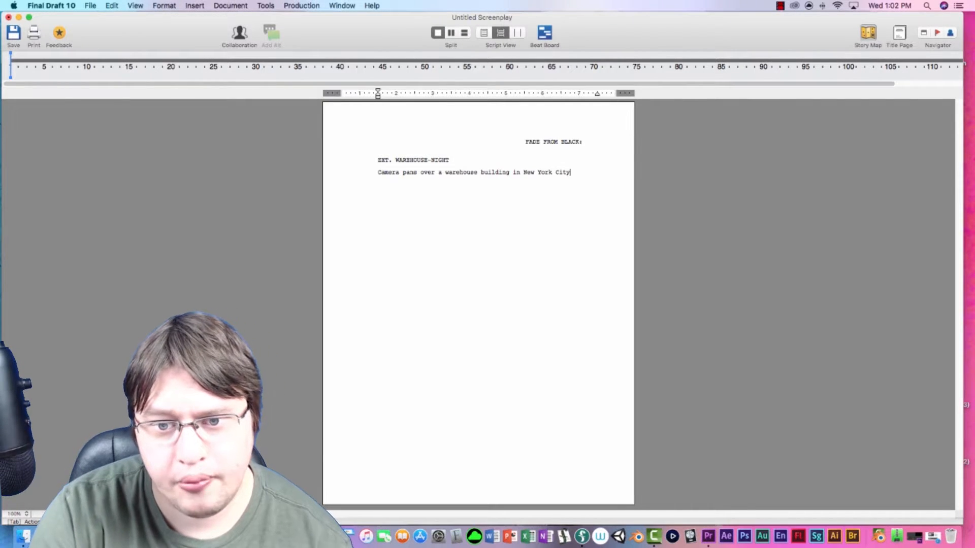
{"action": "type", "text": "."}
{"action": "key", "text": "Return"}
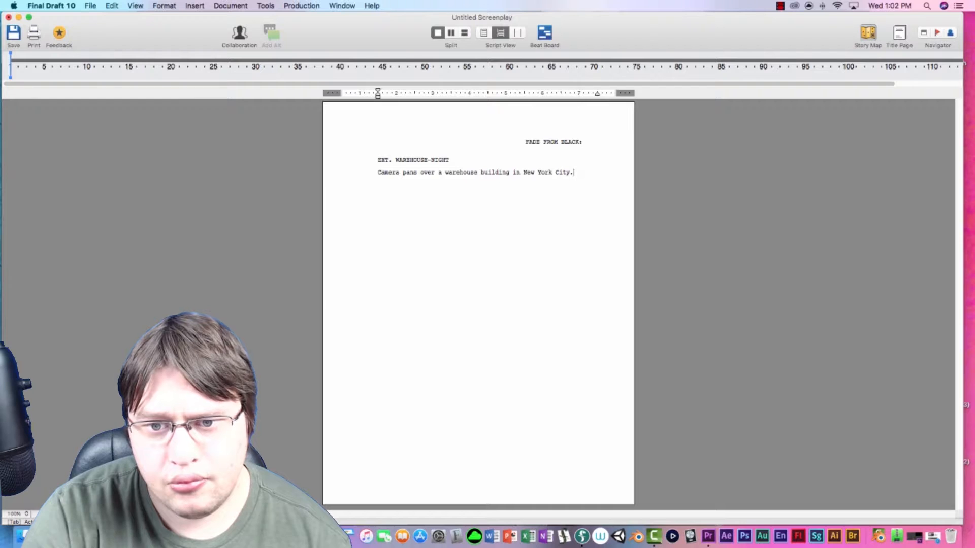
Continue the action paragraph with "Johnny rides a bicycle", using "rides" as the verb in place of "enters".
{"action": "type", "text": "Johnny"}
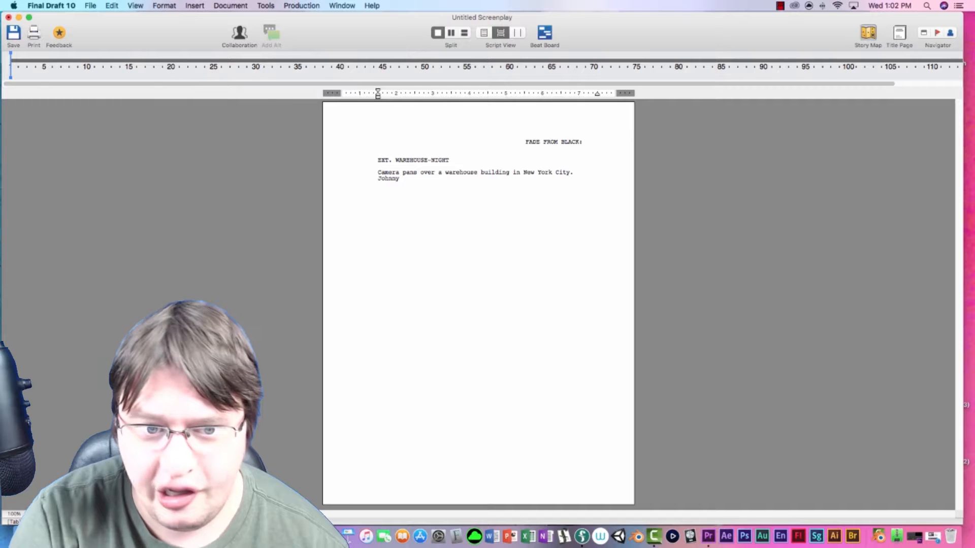
{"action": "type", "text": "enters"}
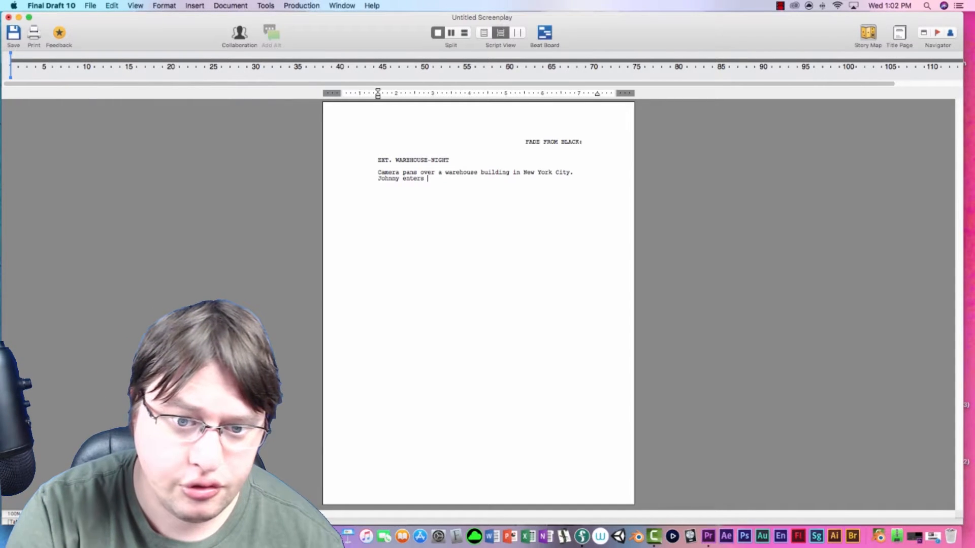
{"action": "key", "text": "BackSpace"}
{"action": "key", "text": "BackSpace"}
{"action": "key", "text": "BackSpace"}
{"action": "key", "text": "BackSpace"}
{"action": "key", "text": "BackSpace"}
{"action": "key", "text": "BackSpace"}
{"action": "key", "text": "BackSpace"}
{"action": "type", "text": "d"}
{"action": "key", "text": "BackSpace"}
{"action": "type", "text": "rides a bicycle"}
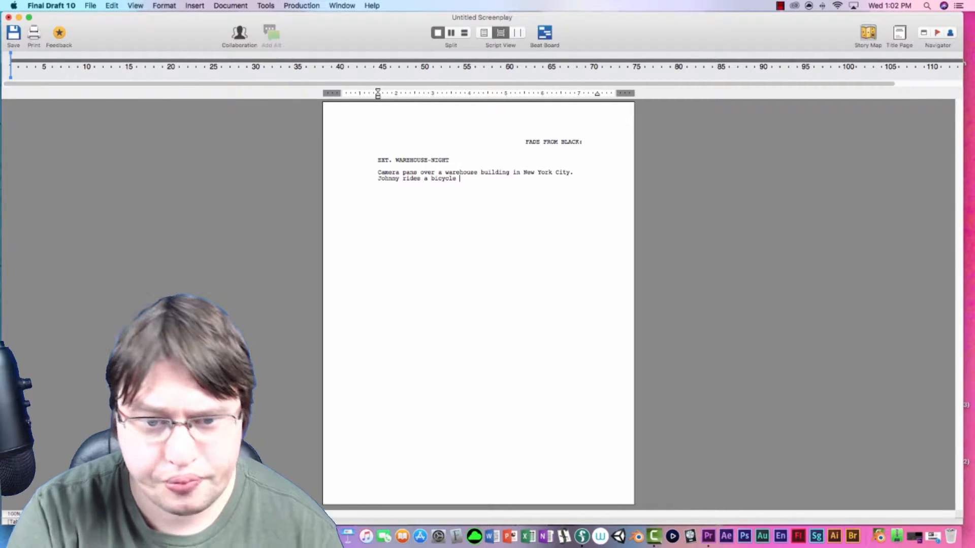
Complete the action paragraph with "and slides into the turn. Opening the door as he walks inside.", correcting the missing space before "inside".
{"action": "type", "text": " and slid"}
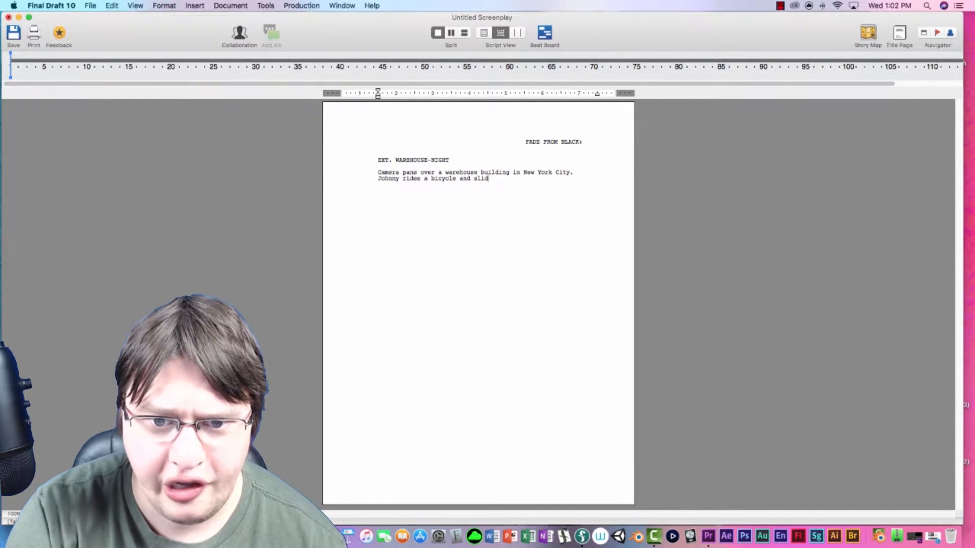
{"action": "type", "text": "es into the "}
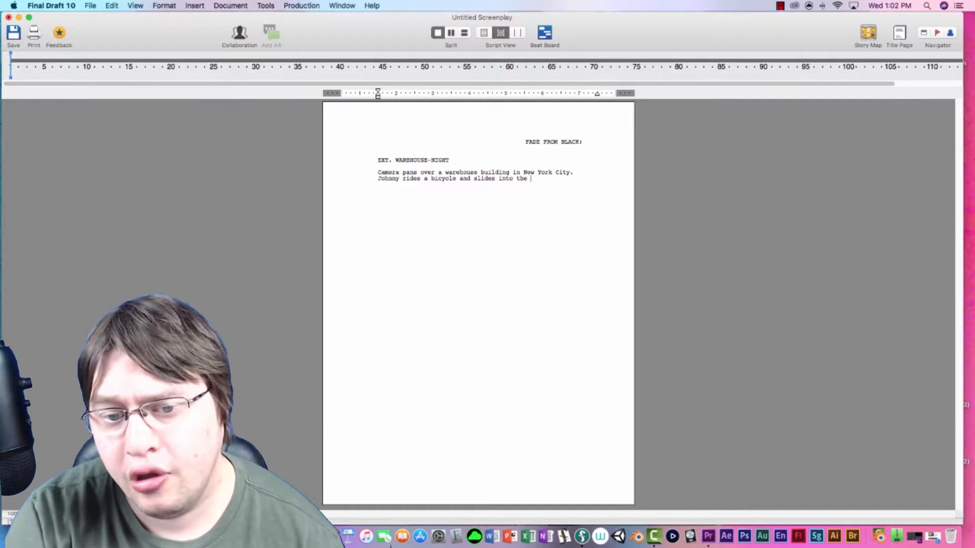
{"action": "type", "text": "turn. Ope"}
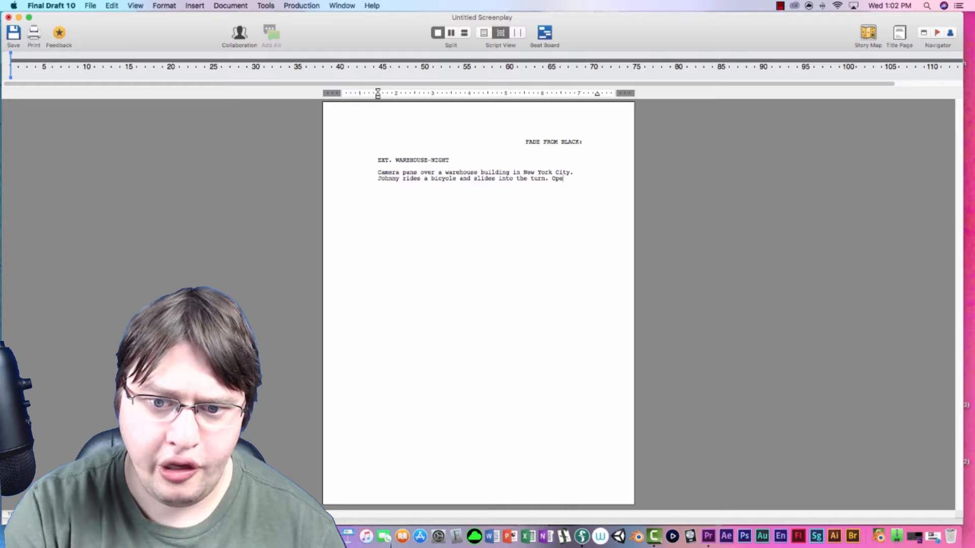
{"action": "type", "text": "ning the door as he walksinside."}
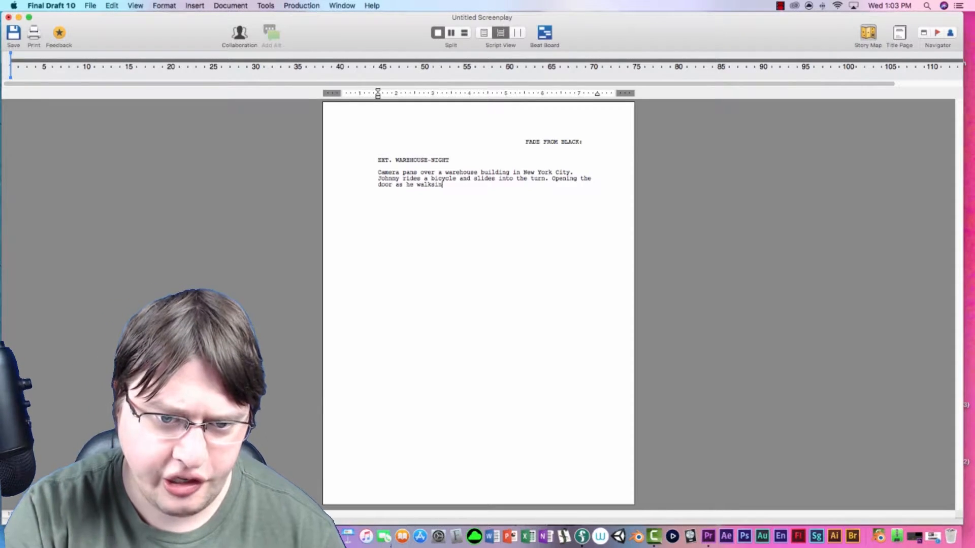
{"action": "key", "text": "Return"}
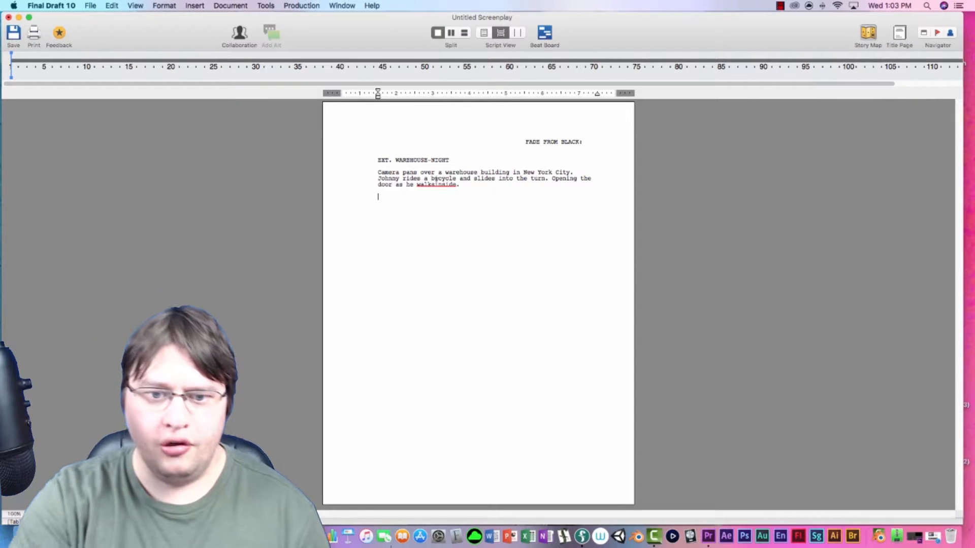
{"action": "left_click", "coordinate": [436, 184]}
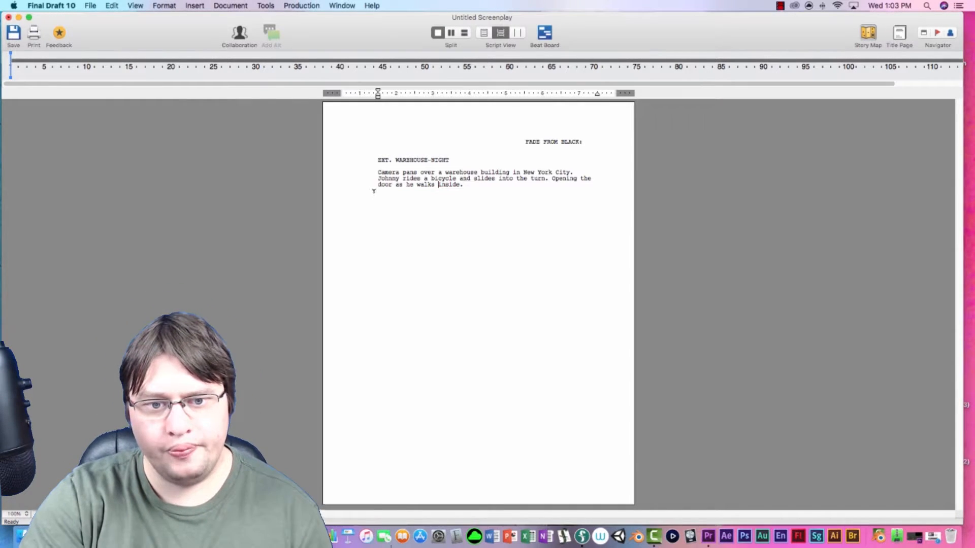
Add the scene heading "INT.WAREHOUSE-NIGHT" below the first action paragraph.
{"action": "left_click", "coordinate": [374, 191]}
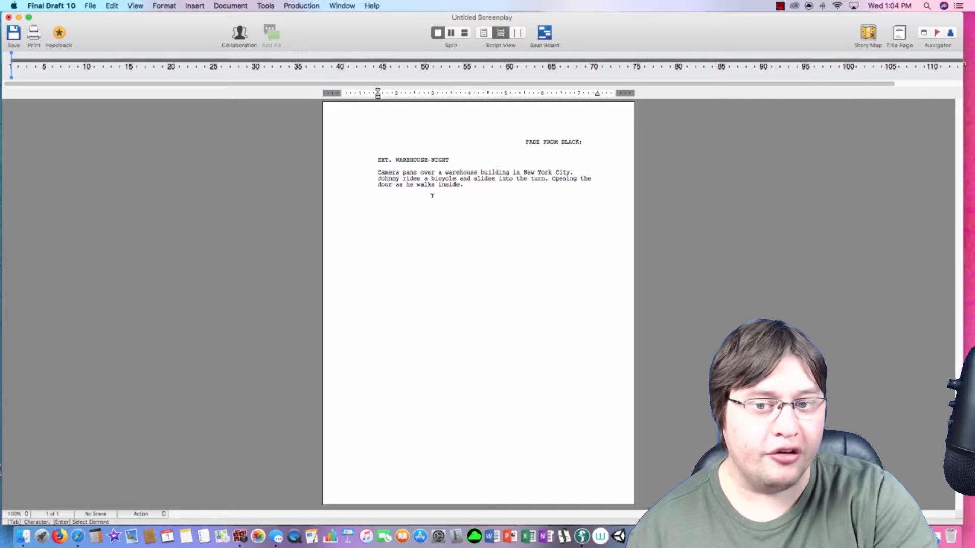
{"action": "type", "text": "IN"}
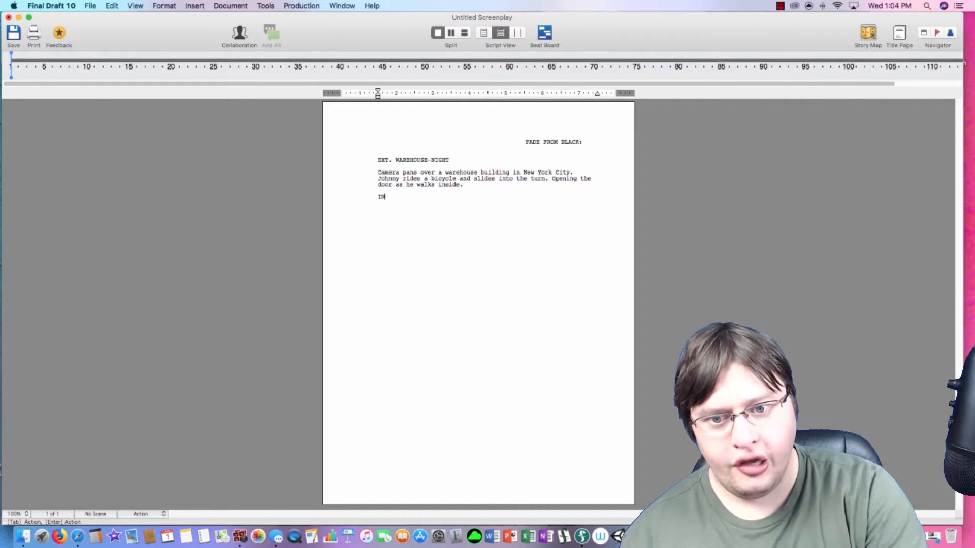
{"action": "type", "text": "T. "}
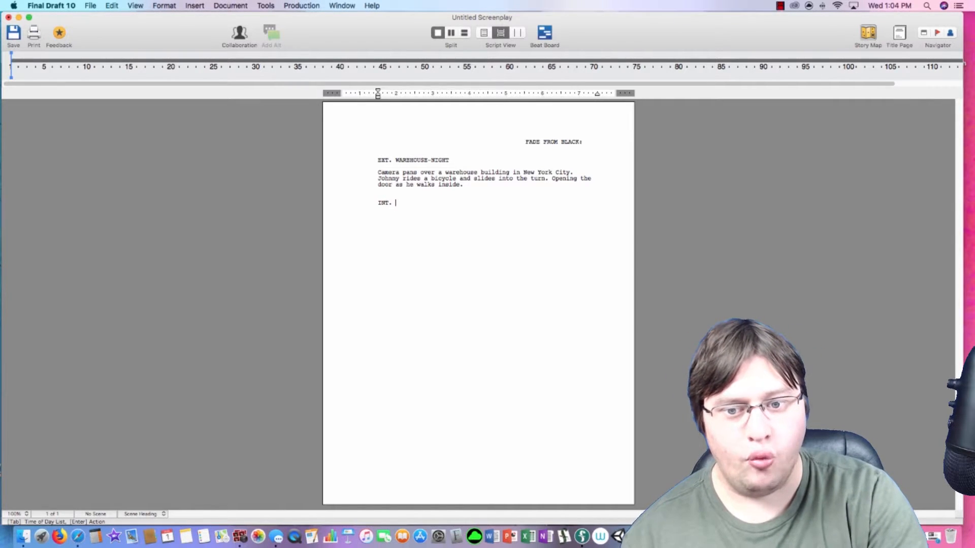
{"action": "type", "text": "WAREHOUSE"}
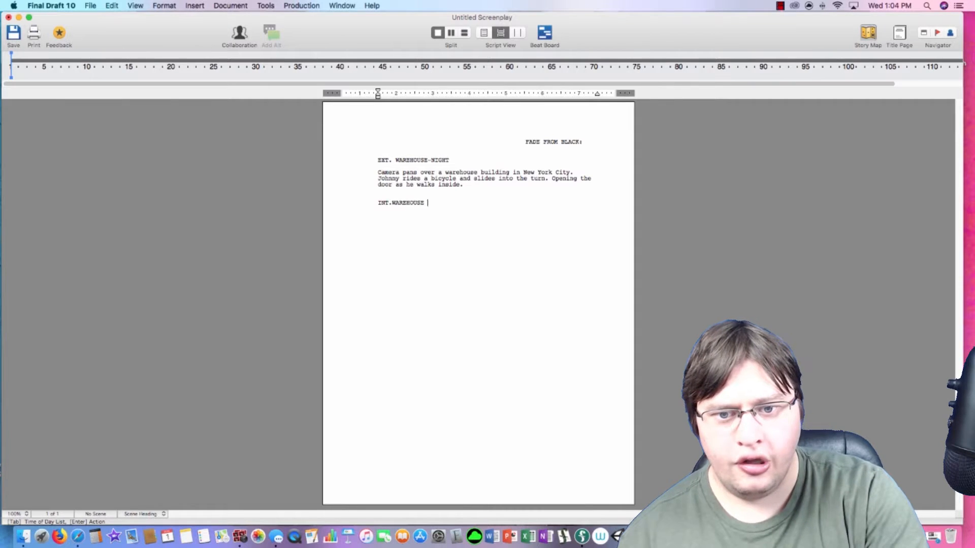
{"action": "key", "text": "BackSpace"}
{"action": "type", "text": "-NIGHT"}
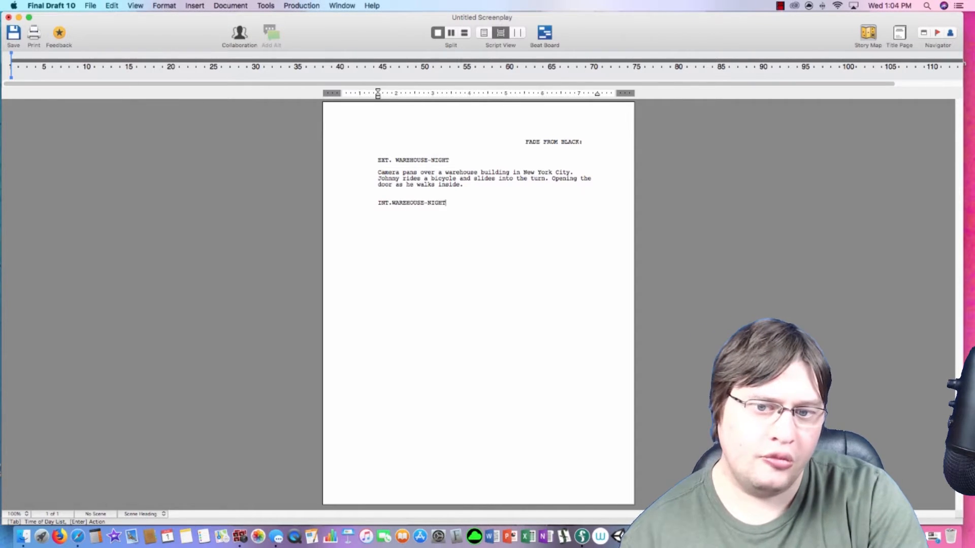
{"action": "key", "text": "Return"}
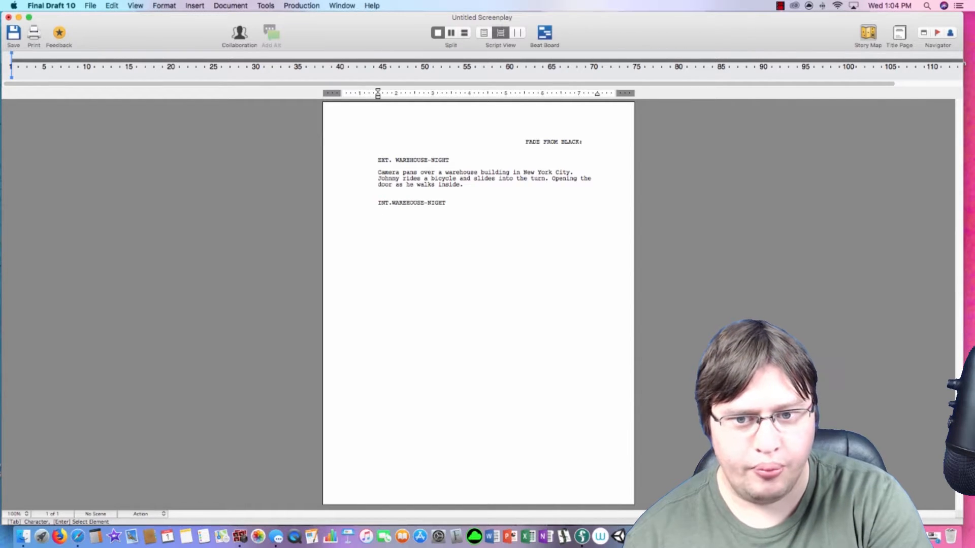
Begin an action paragraph under the interior scene heading with "Baron paces about the warehouse entrance, his assistance".
{"action": "type", "text": "Bar"}
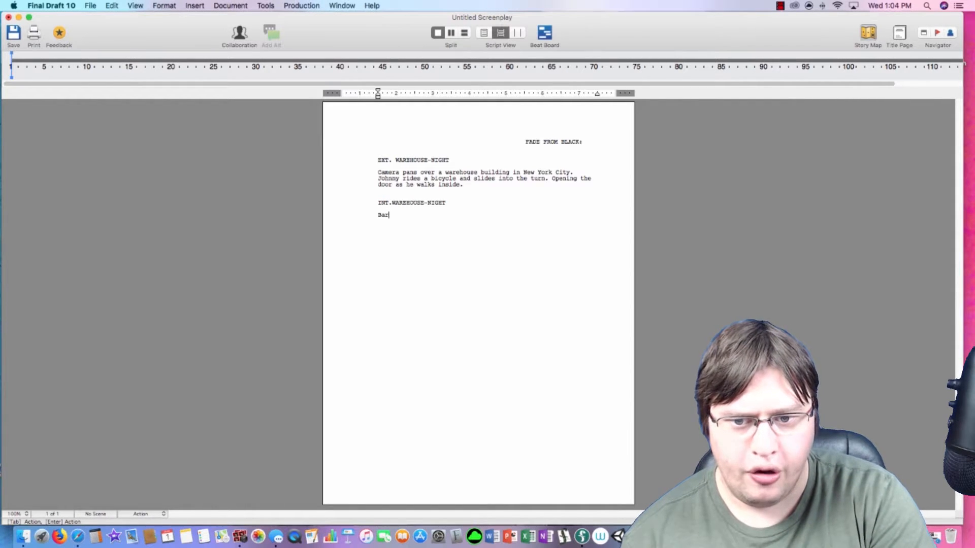
{"action": "type", "text": "on pace"}
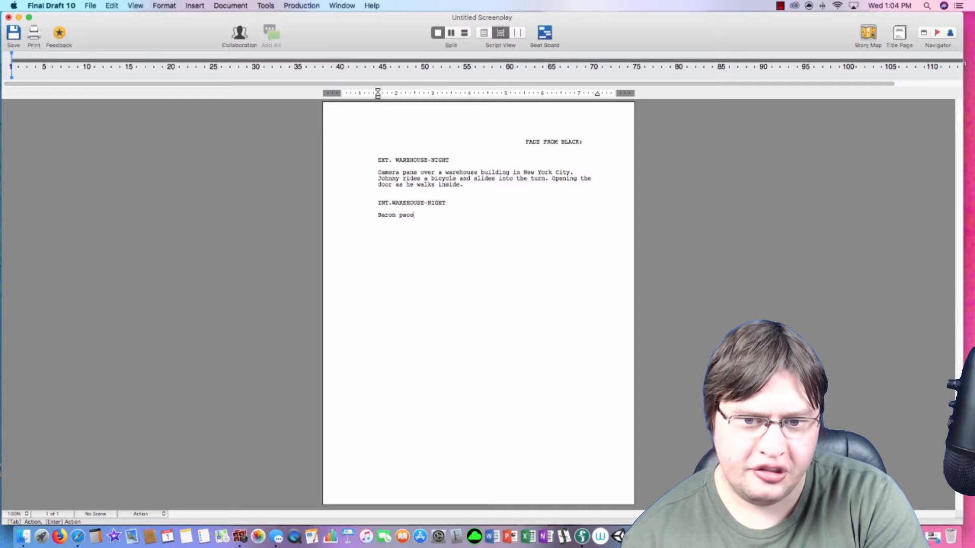
{"action": "type", "text": "s about the ware"}
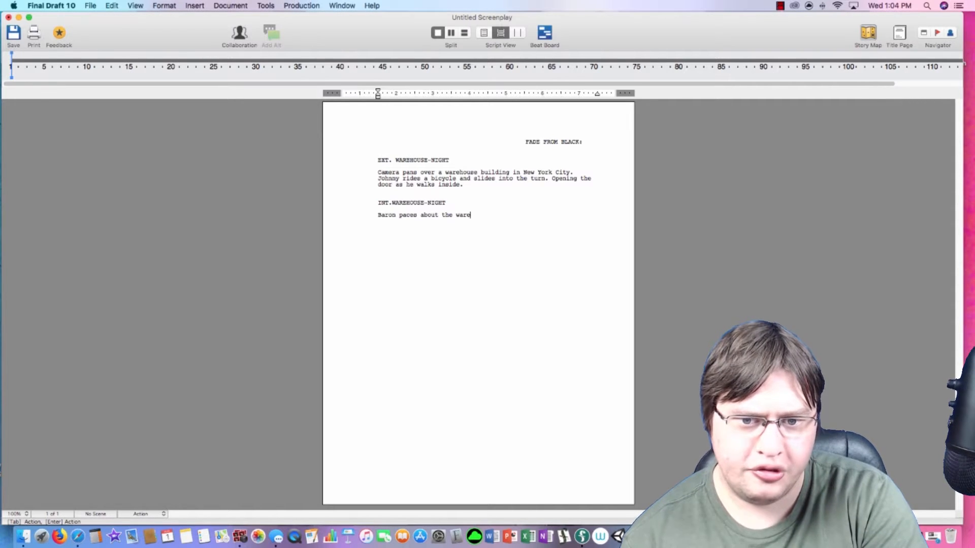
{"action": "type", "text": "house entran"}
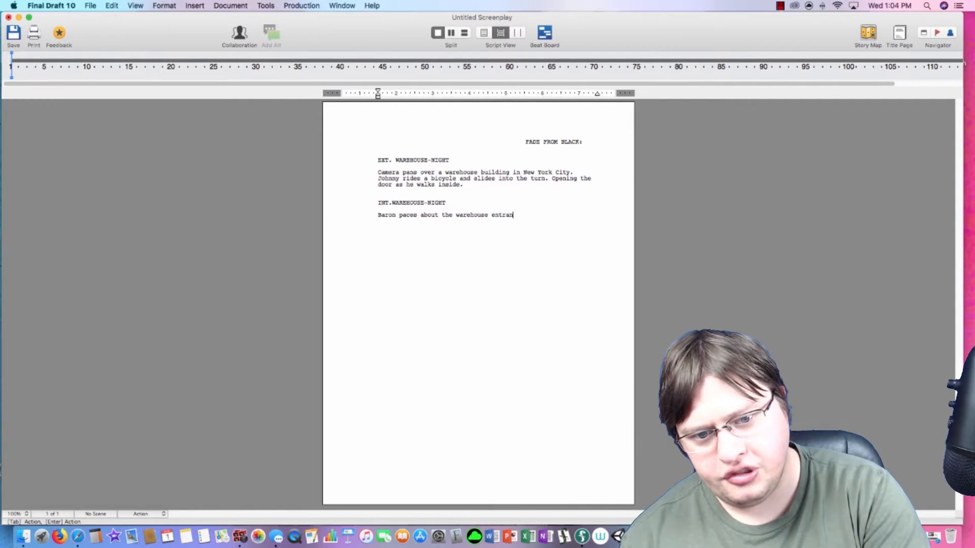
{"action": "type", "text": "ce, his assit"}
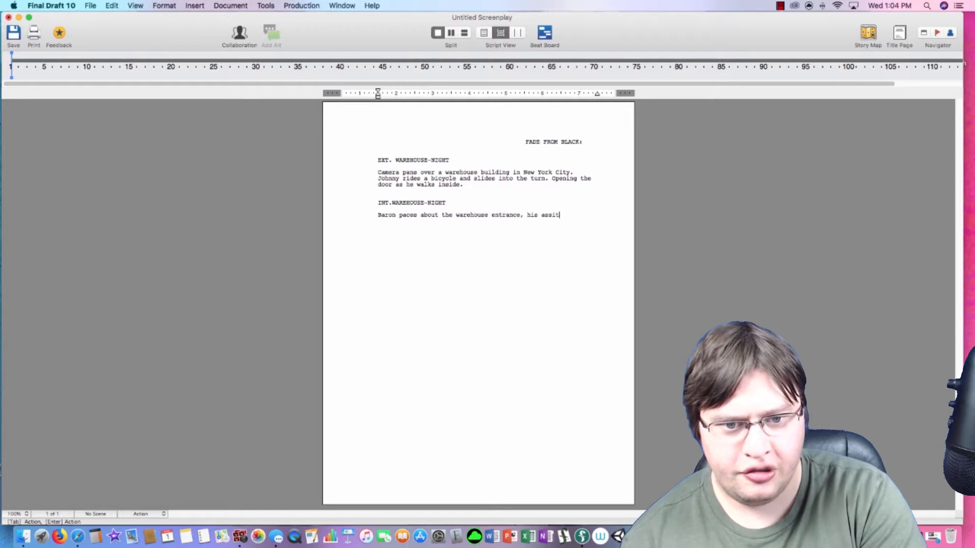
{"action": "key", "text": "BackSpace"}
{"action": "type", "text": "stance "}
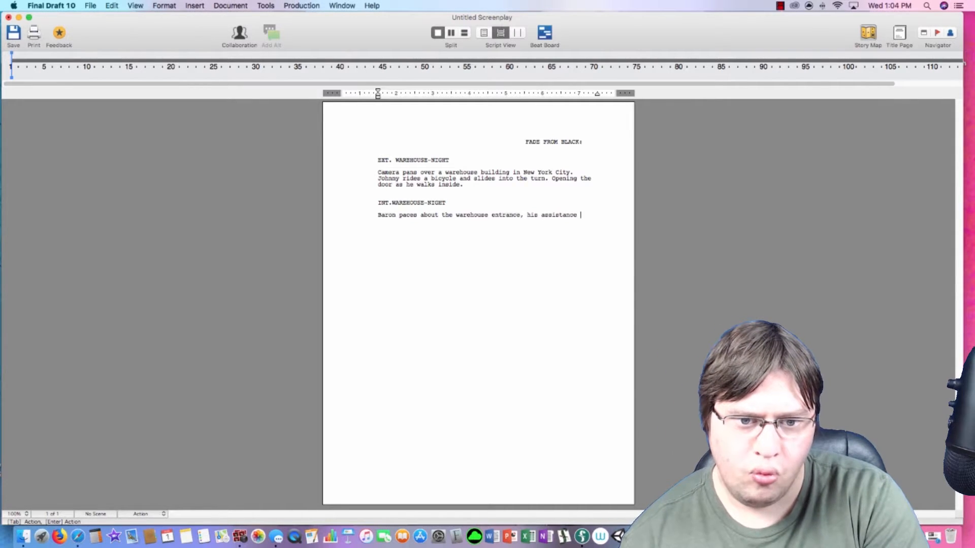
Continue the action paragraph with "watches with a nervous expression on his face fearing what he might do".
{"action": "type", "text": "watches with a "}
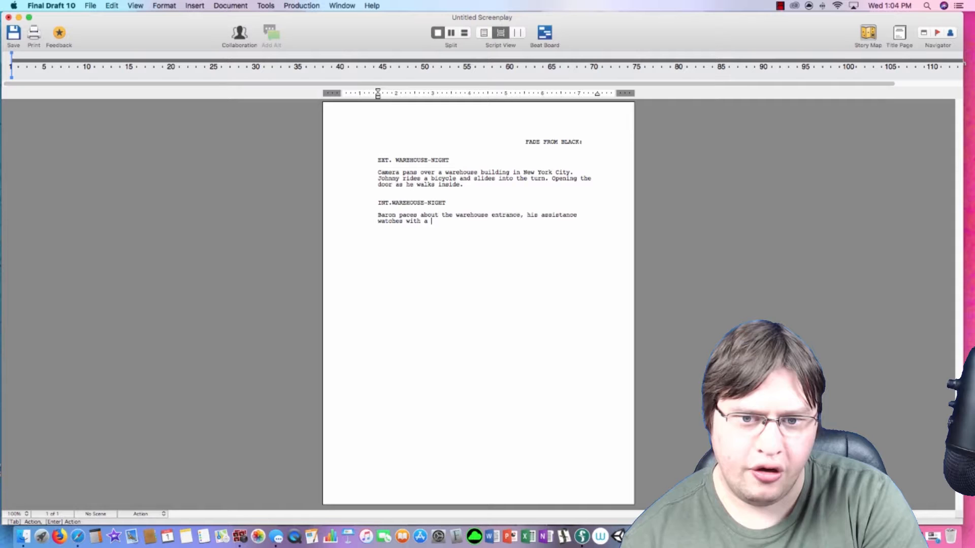
{"action": "type", "text": "nervous expresi"}
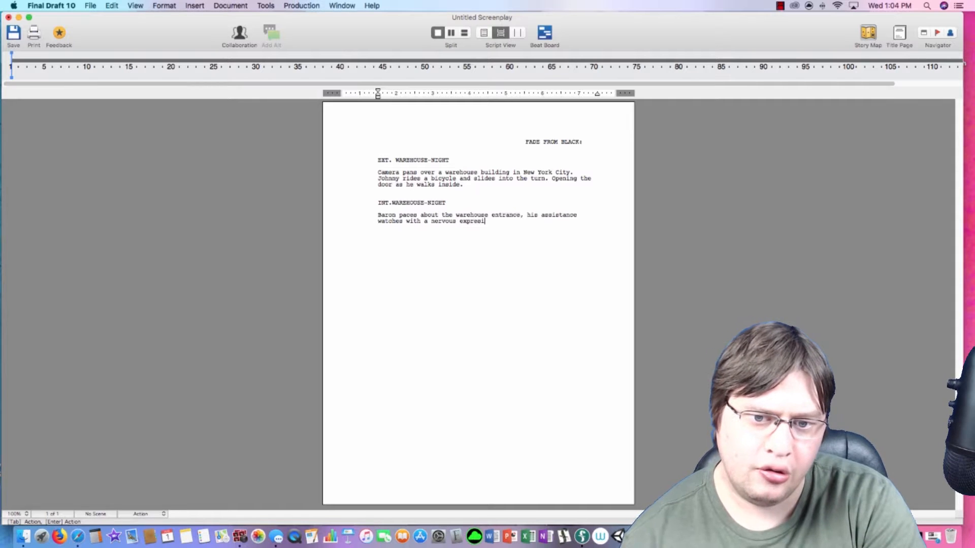
{"action": "key", "text": "BackSpace"}
{"action": "type", "text": "sion on his fa"}
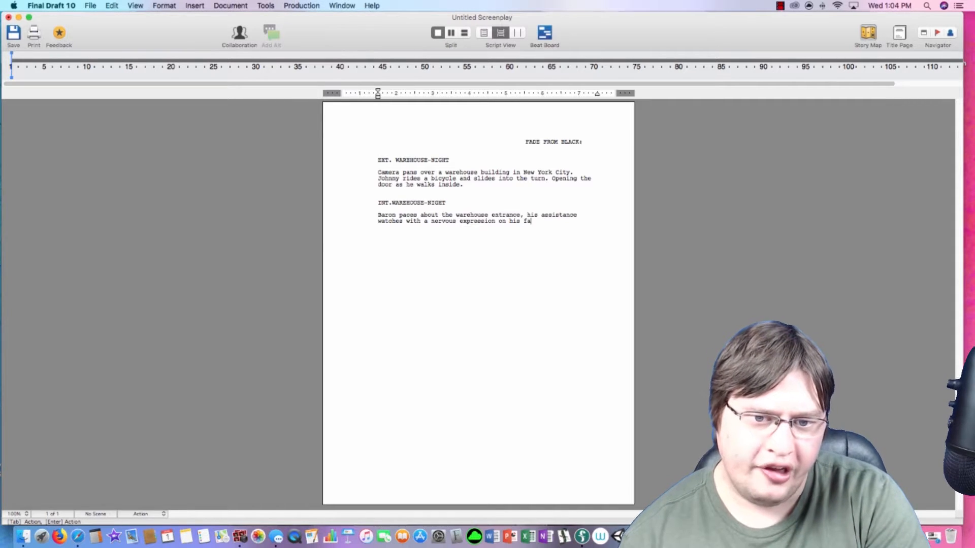
{"action": "type", "text": "ce fearing what he'"}
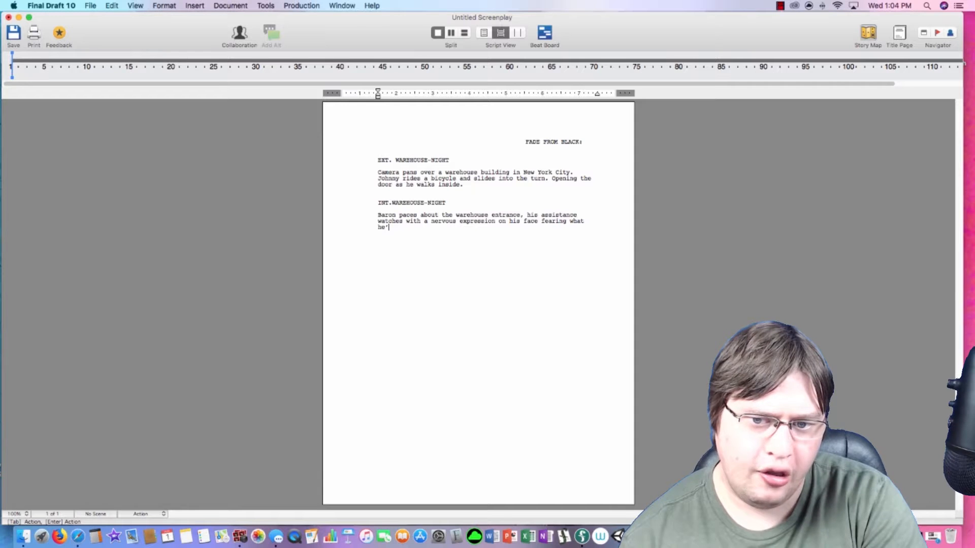
{"action": "key", "text": "BackSpace"}
{"action": "type", "text": "might do "}
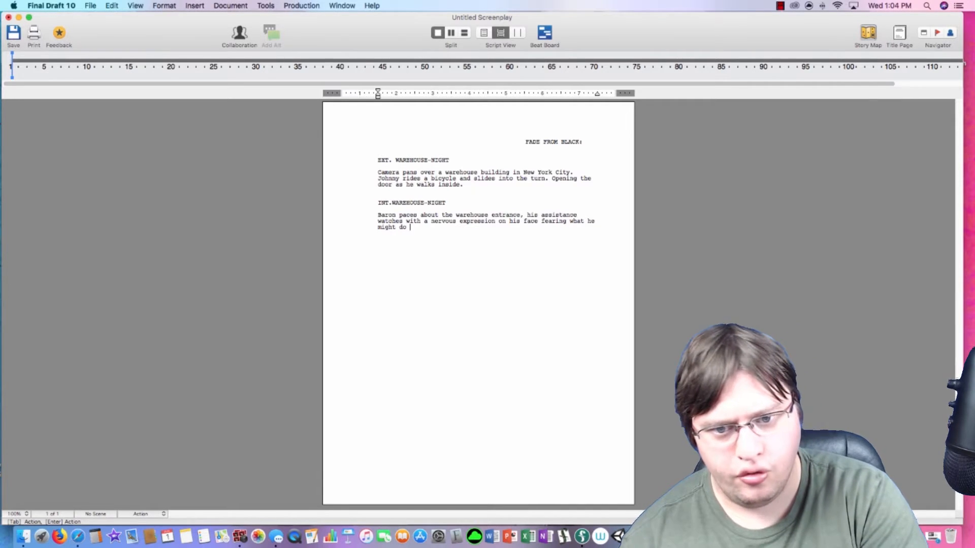
Finish the action paragraph with "when Johhny shows himself." and start a new paragraph below it.
{"action": "type", "text": "when Joh"}
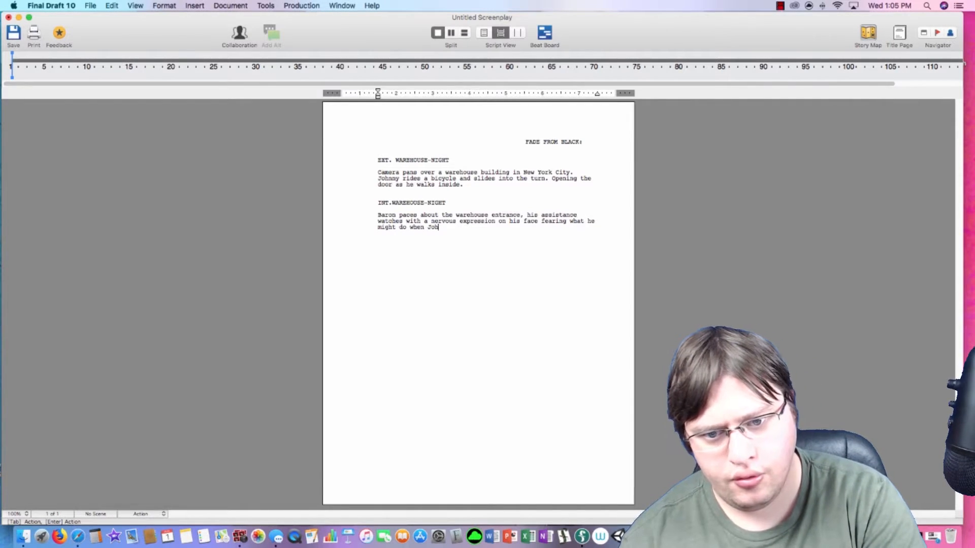
{"action": "type", "text": "nny show"}
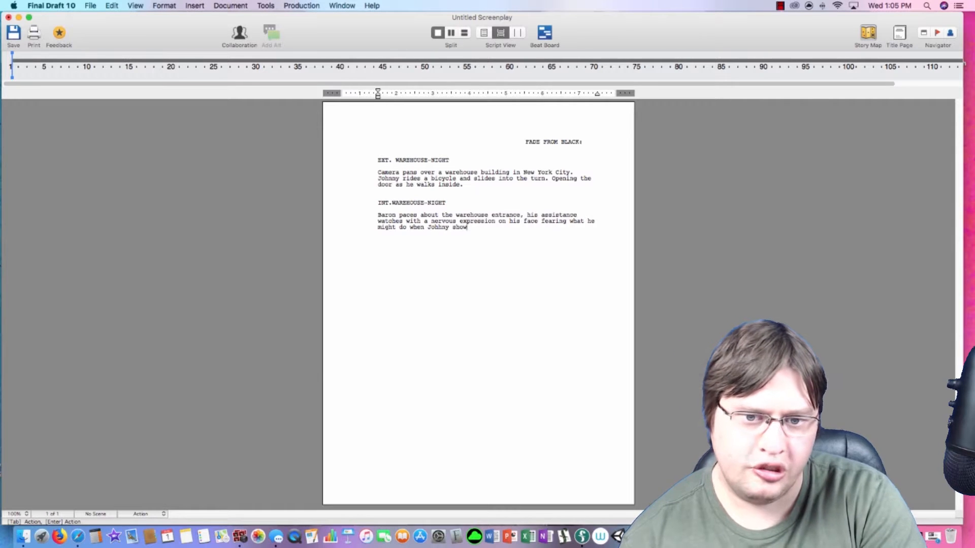
{"action": "type", "text": "s himself."}
{"action": "key", "text": "Return"}
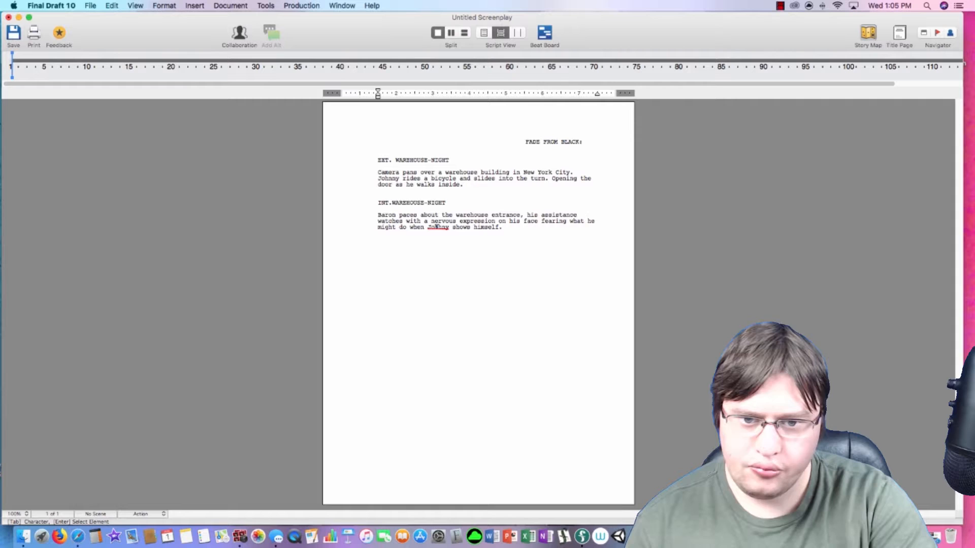
Have the spelling checker ignore all occurrences of "Johhny" and return to the empty line below the action paragraph.
{"action": "right_click", "coordinate": [436, 227]}
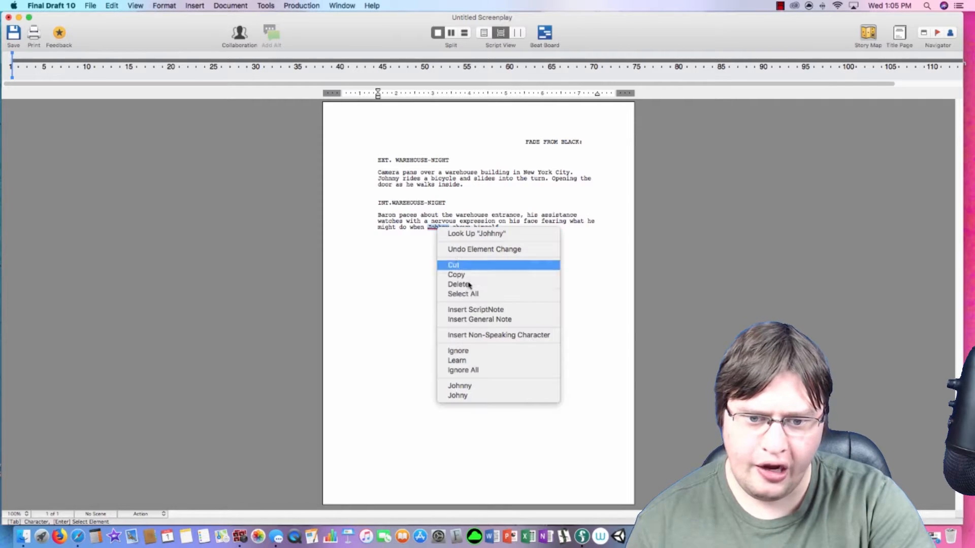
{"action": "left_click", "coordinate": [483, 371]}
{"action": "left_click", "coordinate": [385, 236]}
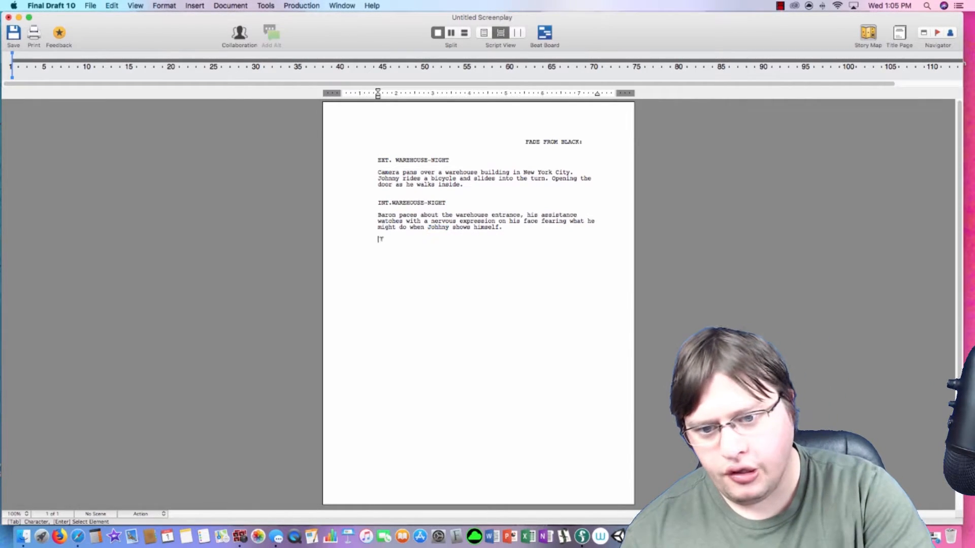
Add a Character element named "BARON" below the action paragraph and continue to its dialogue line.
{"action": "left_click", "coordinate": [145, 515]}
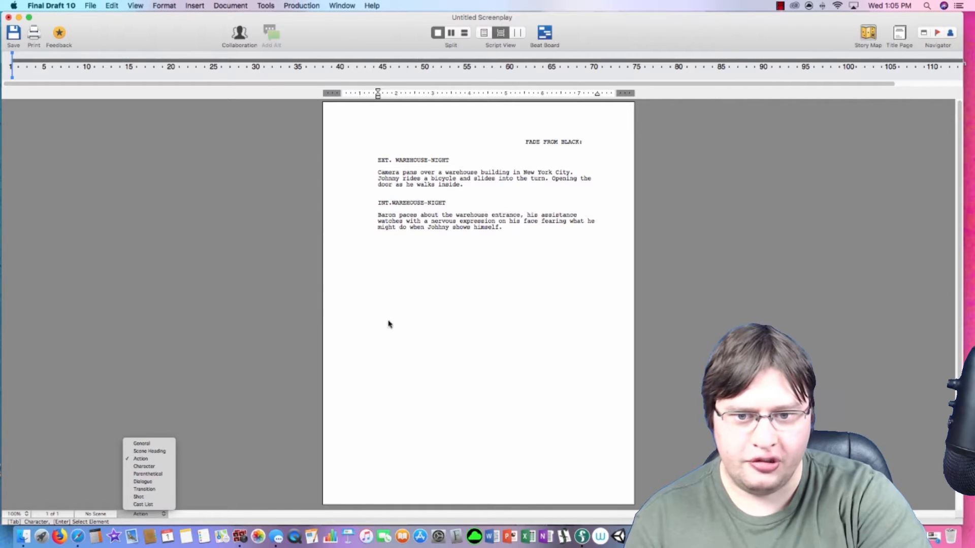
{"action": "left_click", "coordinate": [393, 239]}
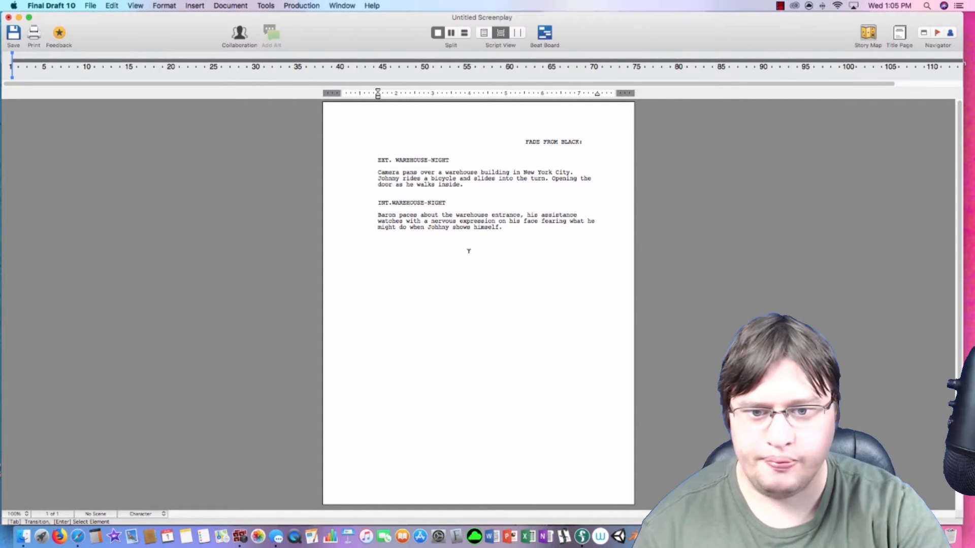
{"action": "type", "text": "BARON"}
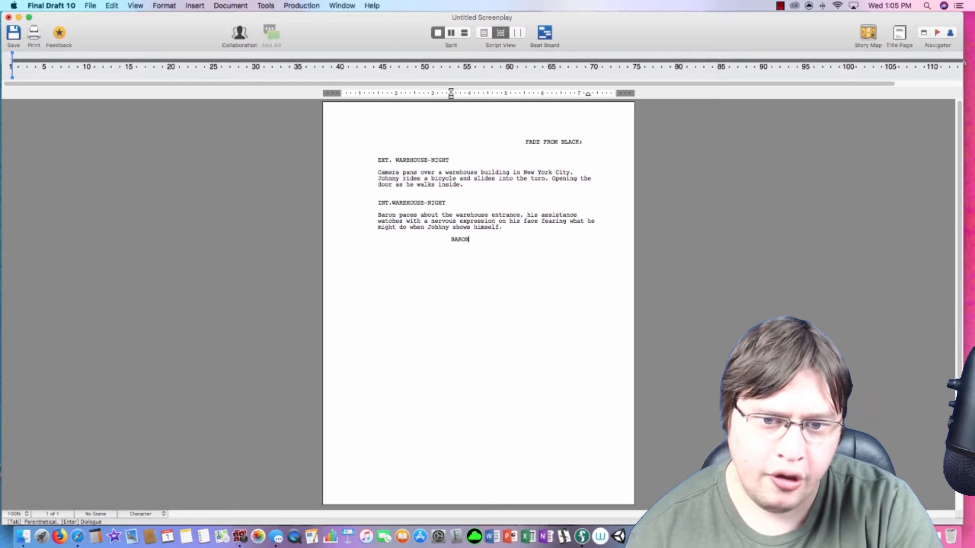
{"action": "key", "text": "Return"}
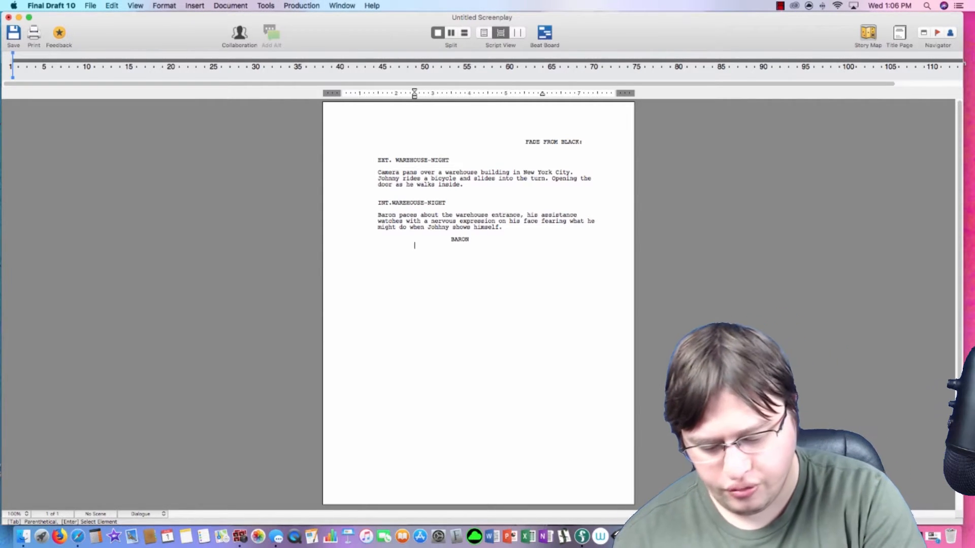
Write Baron's dialogue "Where the hell is Johhny he was supposed to be here fifteen minutes ago!!!" and start a new paragraph after it.
{"action": "type", "text": "Wher"}
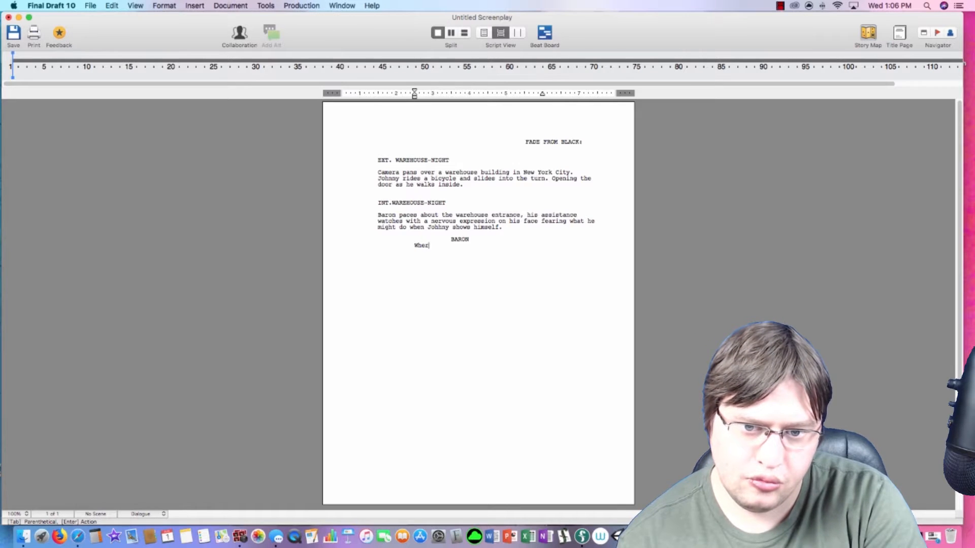
{"action": "type", "text": "e the hell is "}
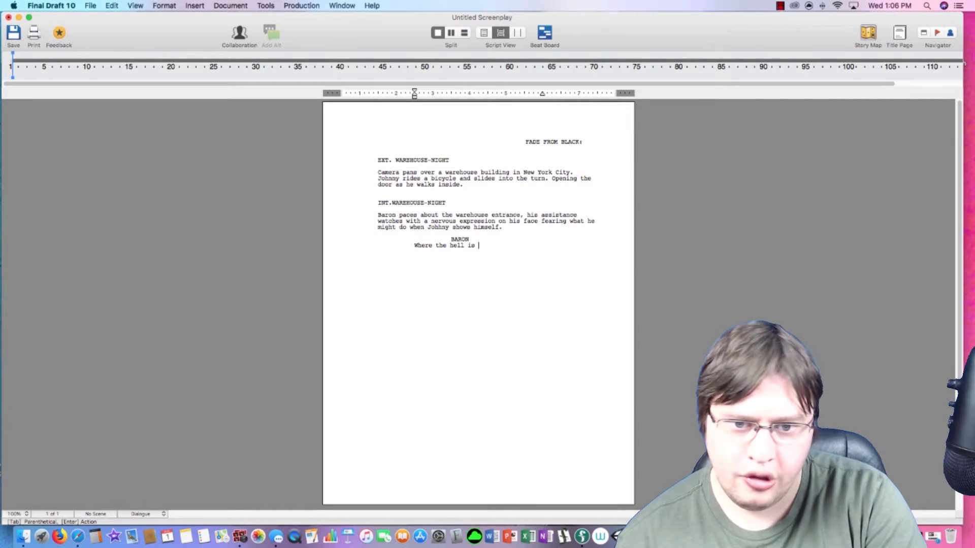
{"action": "type", "text": "John"}
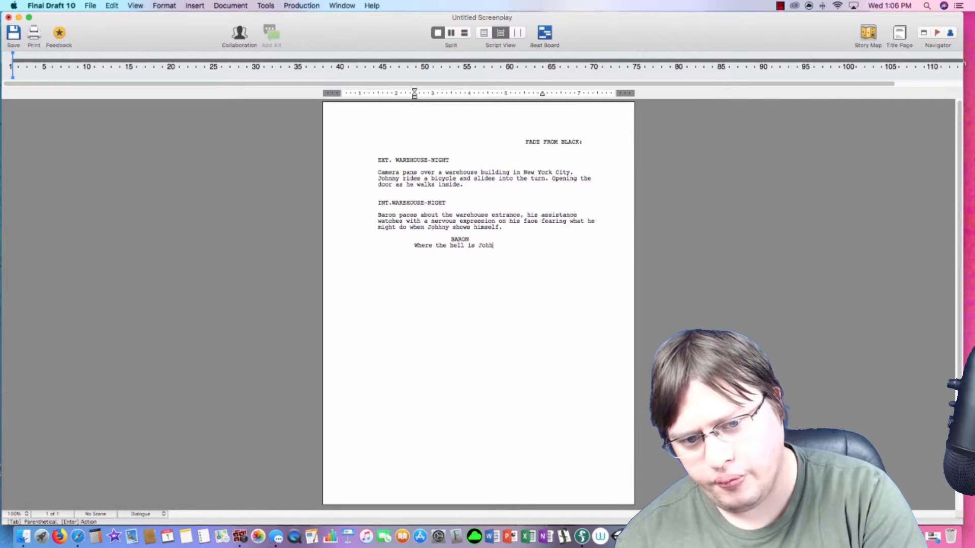
{"action": "type", "text": "ny he "}
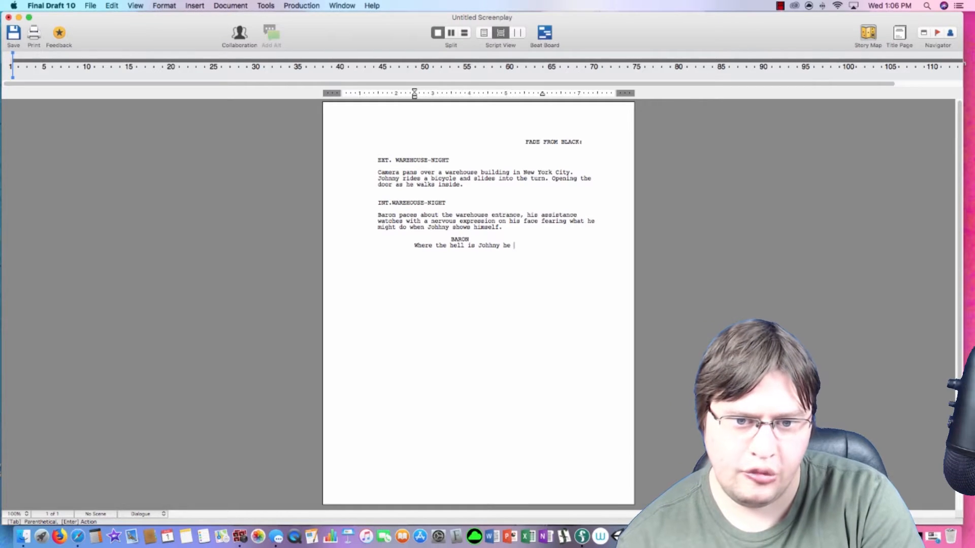
{"action": "type", "text": "was supposed"}
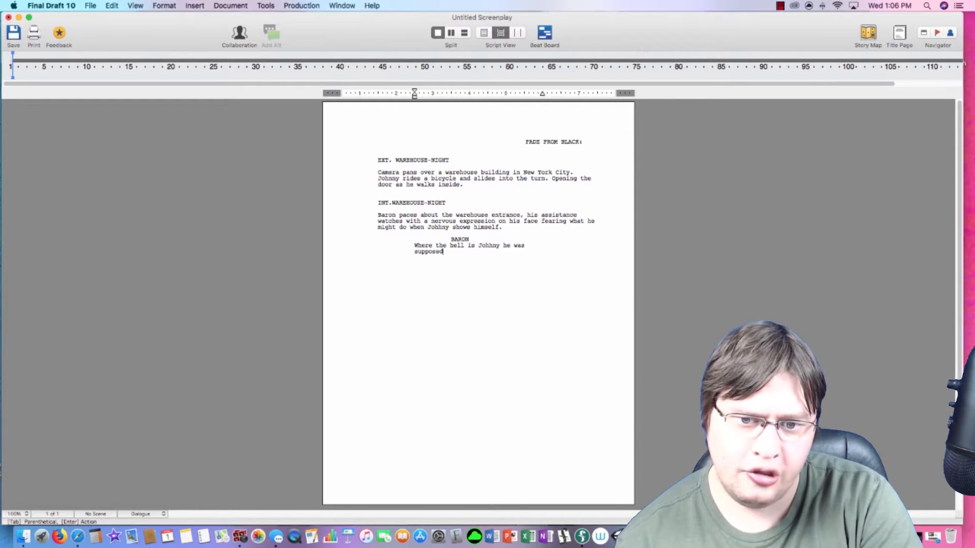
{"action": "type", "text": " to be here f"}
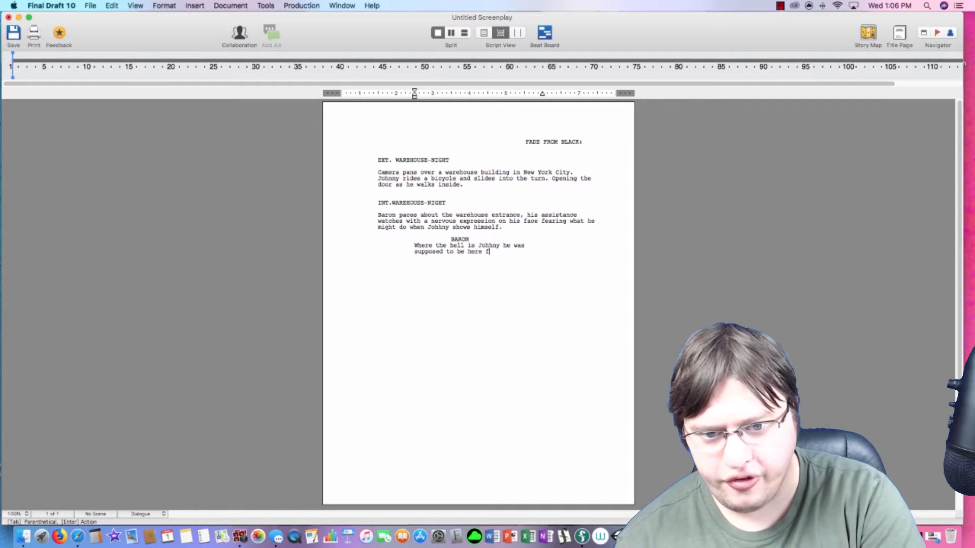
{"action": "type", "text": "ifteen minutes"}
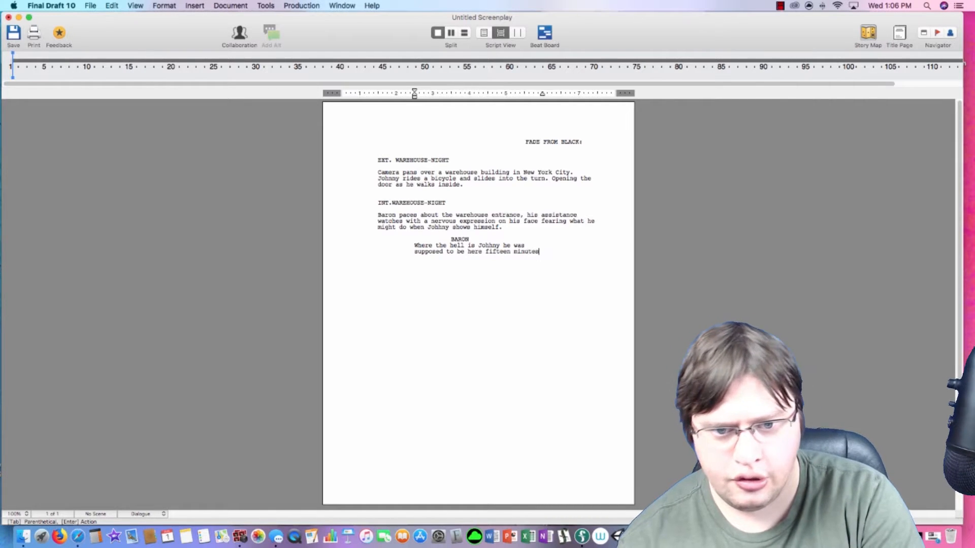
{"action": "type", "text": " ago!!!"}
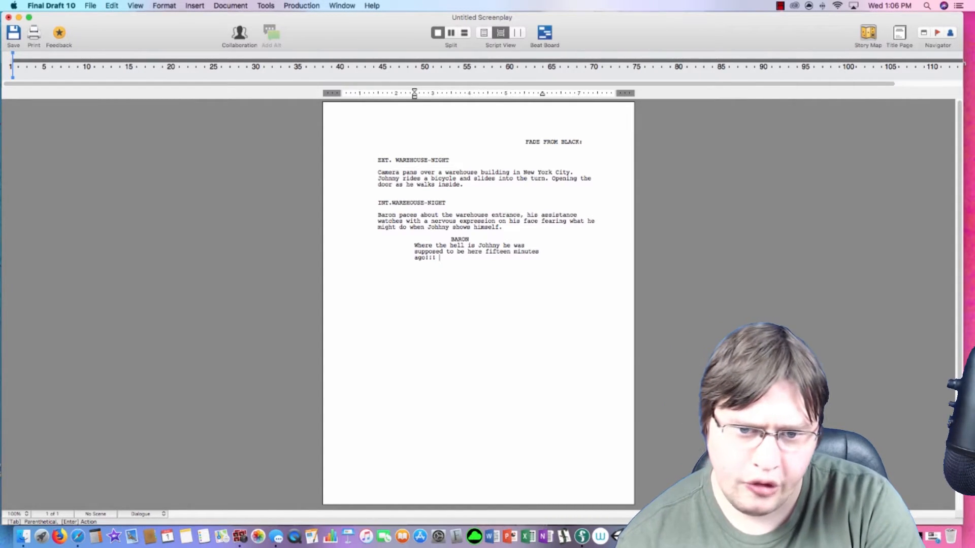
{"action": "key", "text": "Return"}
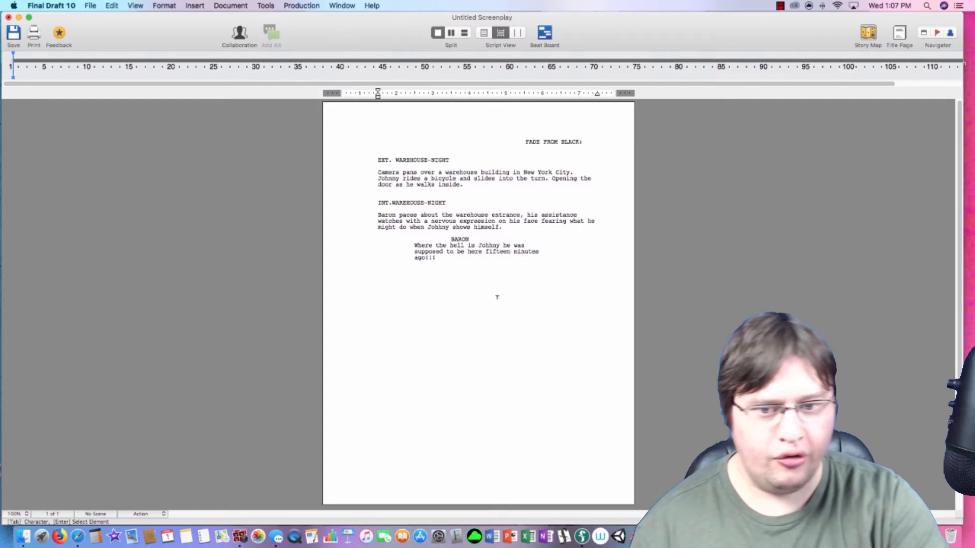
Add a Character element named "BARON'S ASSISTANT" below Baron's dialogue and continue to its dialogue line.
{"action": "key", "text": "Tab"}
{"action": "type", "text": "BARON'S ASSIST"}
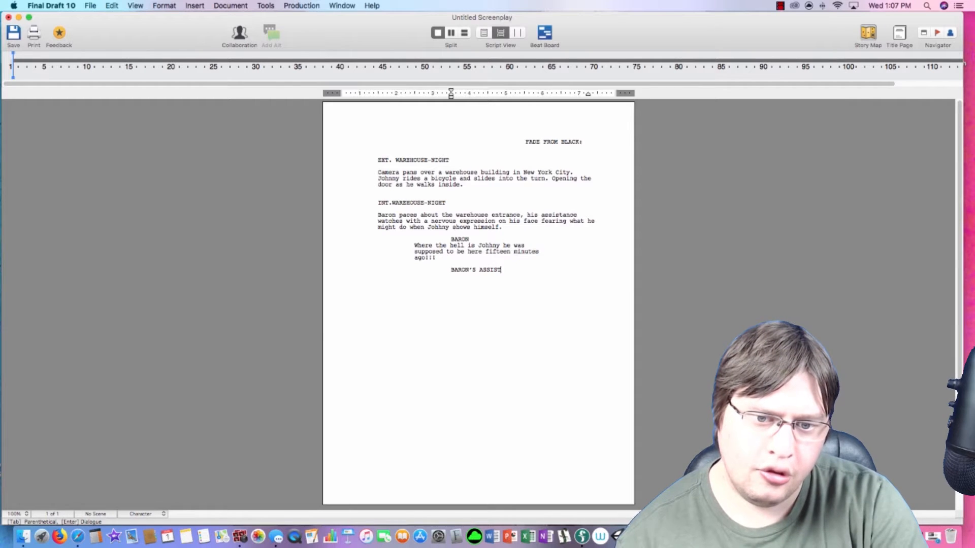
{"action": "type", "text": "ANC"}
{"action": "key", "text": "BackSpace"}
{"action": "type", "text": "T"}
{"action": "key", "text": "Return"}
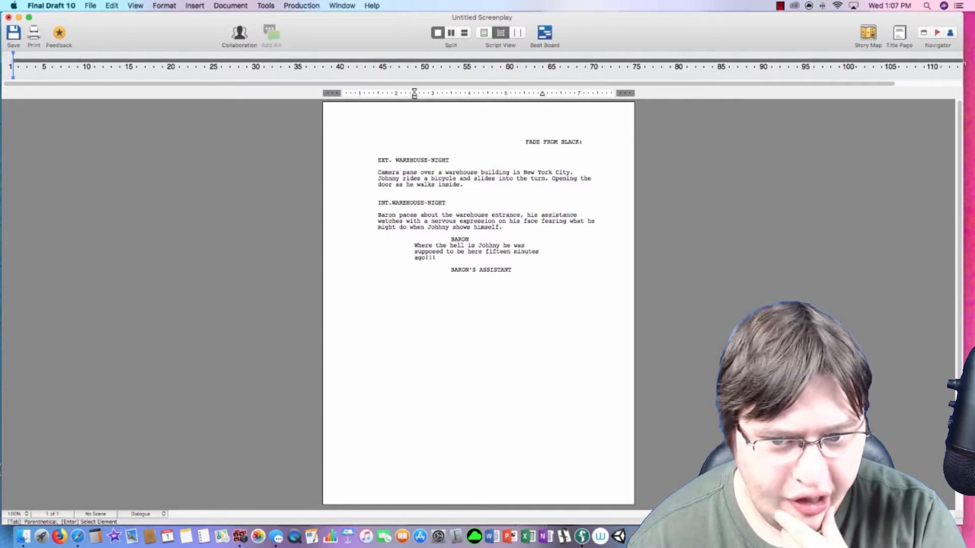
{"action": "type", "text": "Boss"}
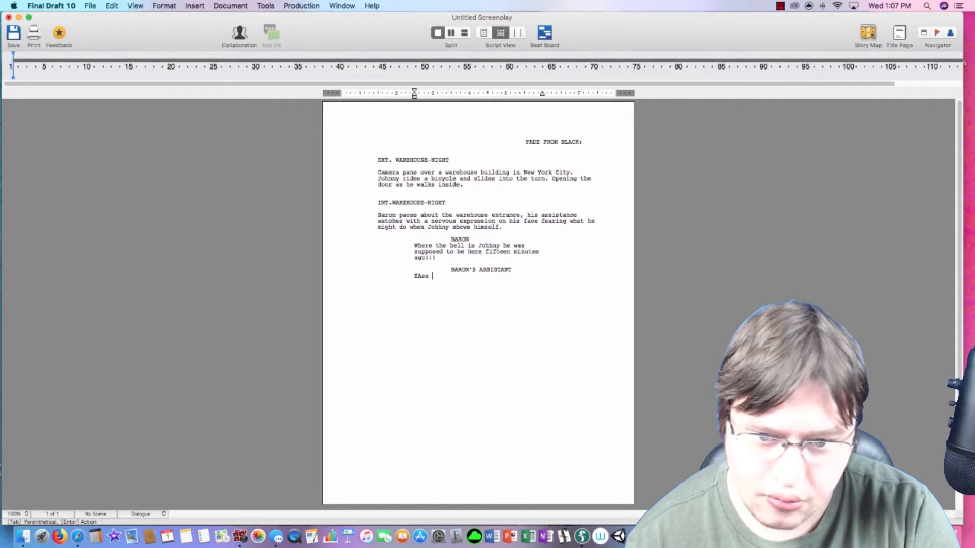
{"action": "key", "text": "BackSpace"}
{"action": "key", "text": "BackSpace"}
{"action": "key", "text": "BackSpace"}
{"action": "key", "text": "BackSpace"}
Write the assistant's dialogue "Well with how you are pacing yourself you might actually throw out a hip." and start a new paragraph after it.
{"action": "type", "text": "Well"}
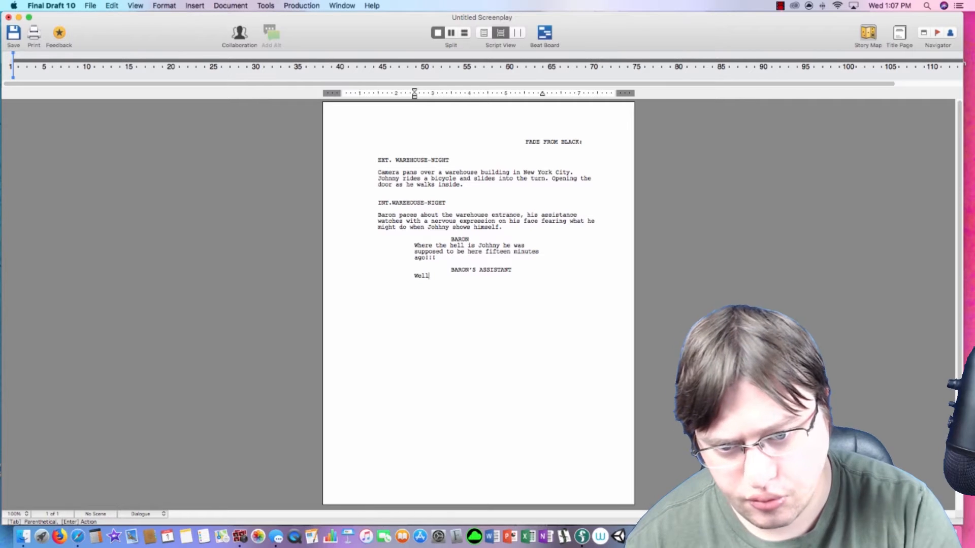
{"action": "type", "text": " with how you are"}
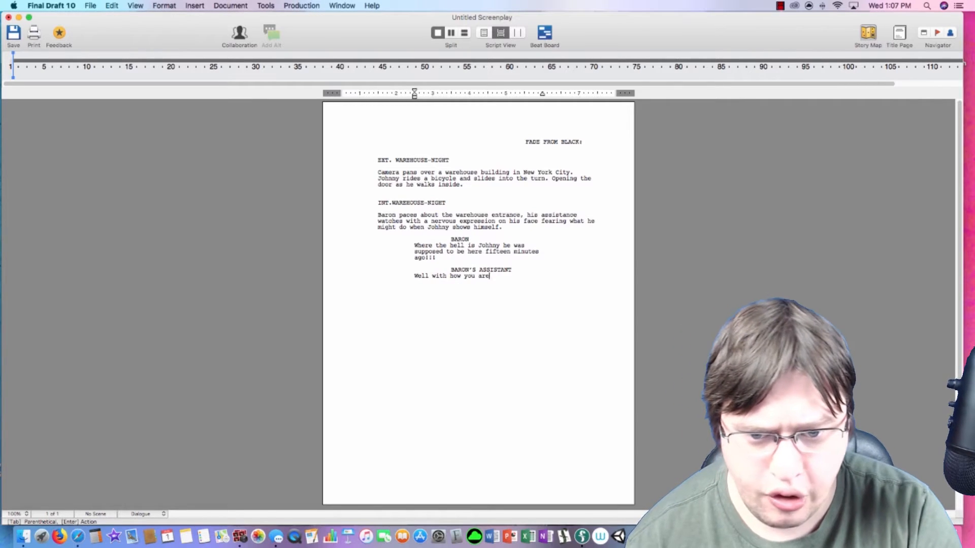
{"action": "type", "text": " pacing yourself"}
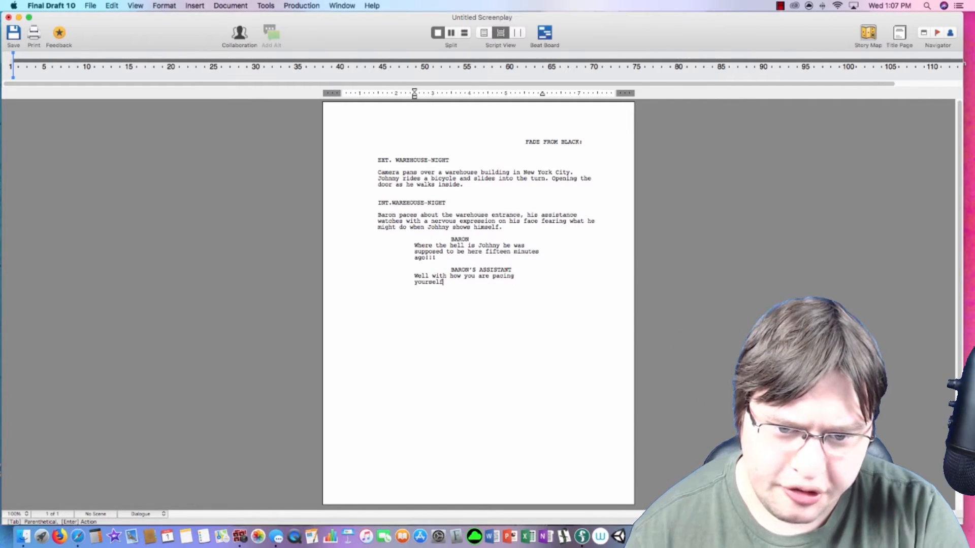
{"action": "type", "text": " you might ac"}
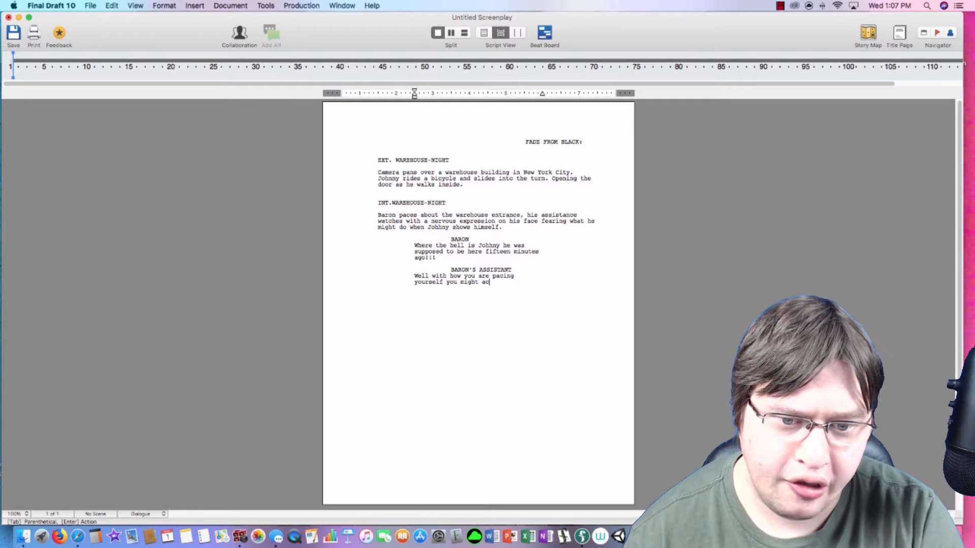
{"action": "type", "text": "tually throw ou"}
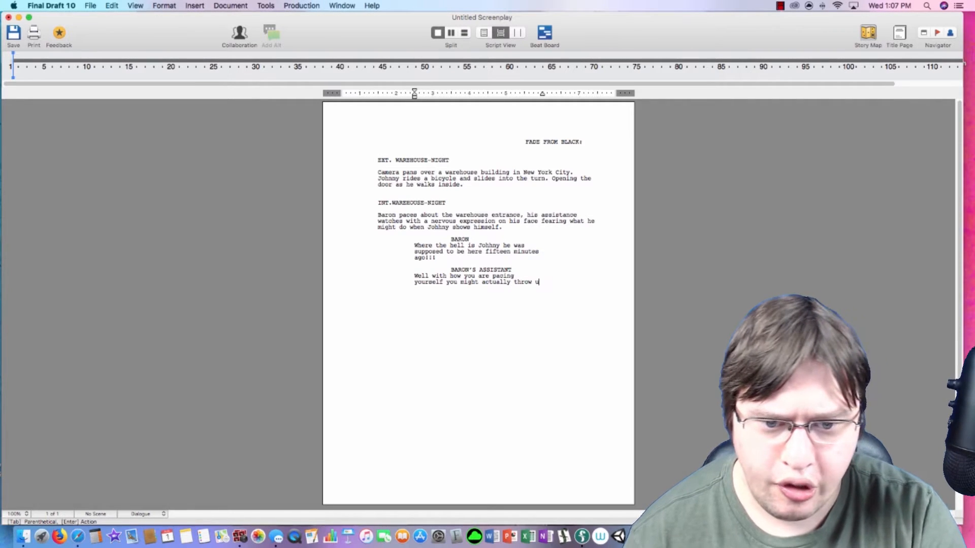
{"action": "type", "text": "t a hip."}
{"action": "key", "text": "Return"}
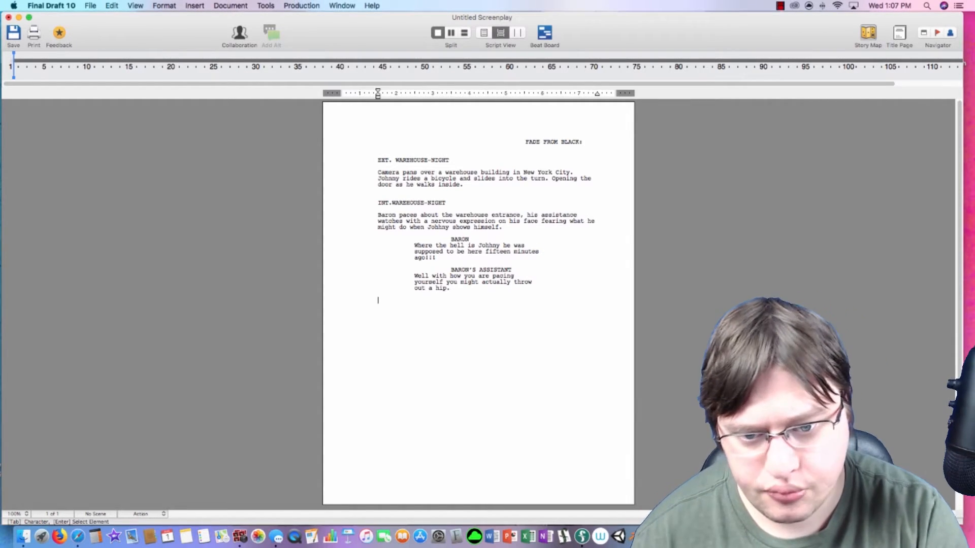
Add another "BARON" Character element below the assistant's first dialogue and continue to its dialogue line.
{"action": "key", "text": "Tab"}
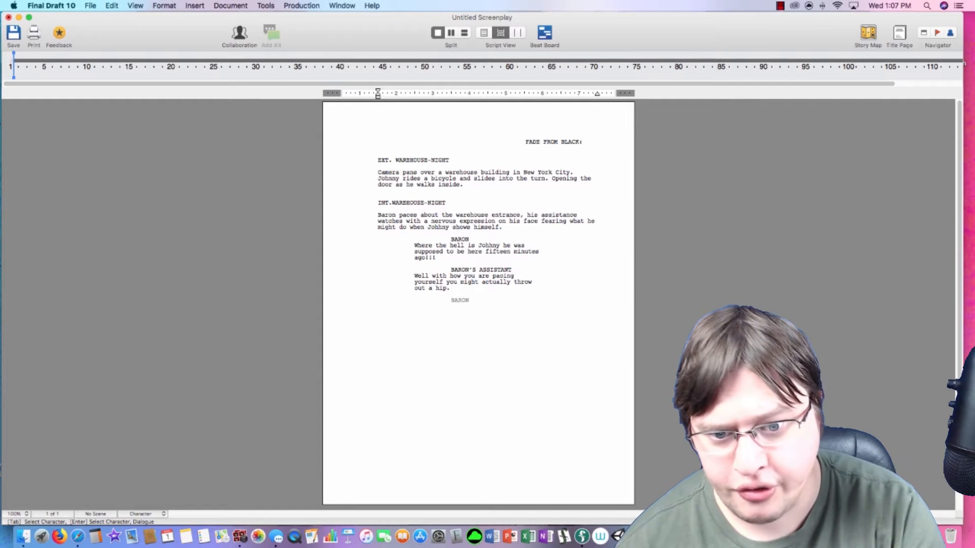
{"action": "type", "text": "BARON"}
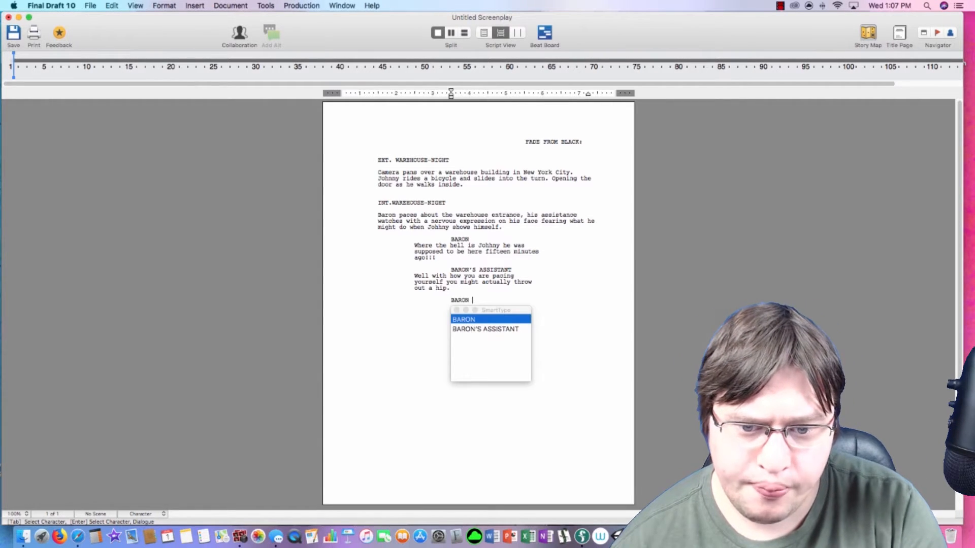
{"action": "key", "text": "Return"}
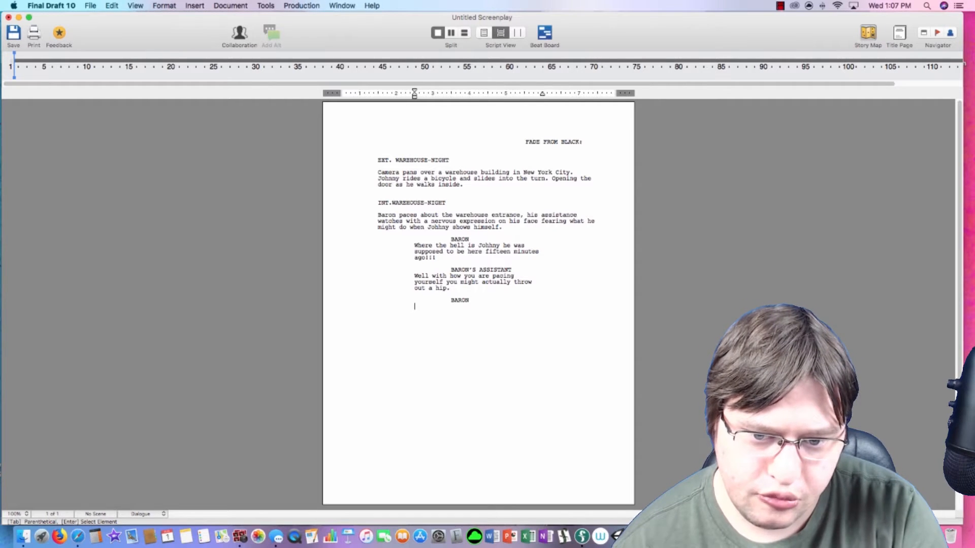
Write Baron's reply "Did I pay you to sit over there and mouth of like that???" and start a new paragraph after it.
{"action": "type", "text": "Did I pay you to sit over there and be sarac"}
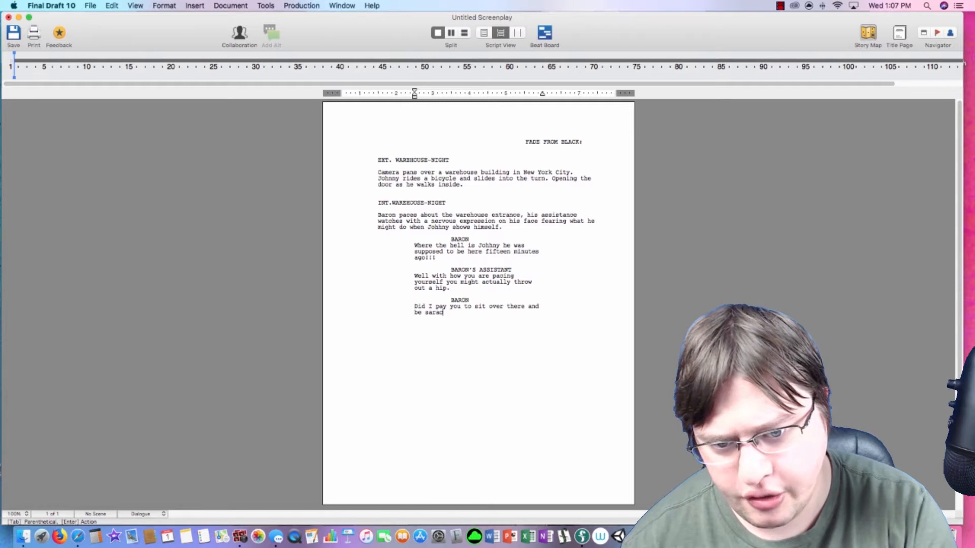
{"action": "key", "text": "BackSpace"}
{"action": "key", "text": "BackSpace"}
{"action": "type", "text": "cast"}
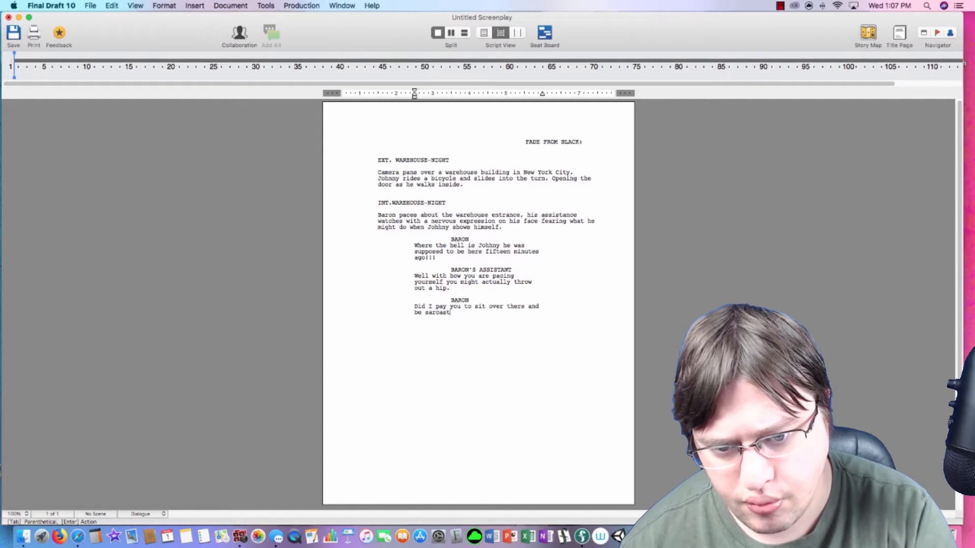
{"action": "type", "text": "i"}
{"action": "key", "text": "BackSpace"}
{"action": "key", "text": "BackSpace"}
{"action": "key", "text": "BackSpace"}
{"action": "key", "text": "BackSpace"}
{"action": "key", "text": "BackSpace"}
{"action": "key", "text": "BackSpace"}
{"action": "key", "text": "BackSpace"}
{"action": "key", "text": "BackSpace"}
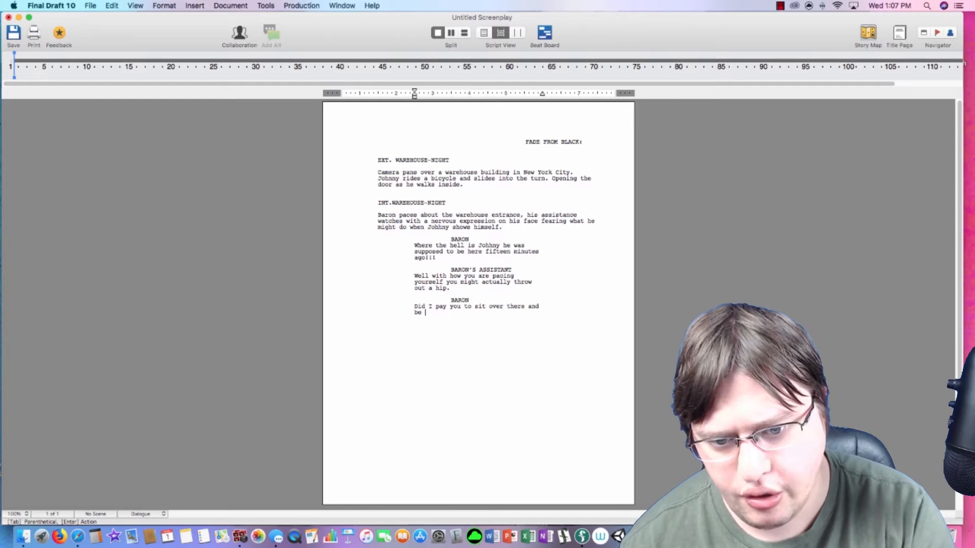
{"action": "key", "text": "BackSpace"}
{"action": "key", "text": "BackSpace"}
{"action": "key", "text": "BackSpace"}
{"action": "type", "text": "mouth of like that"}
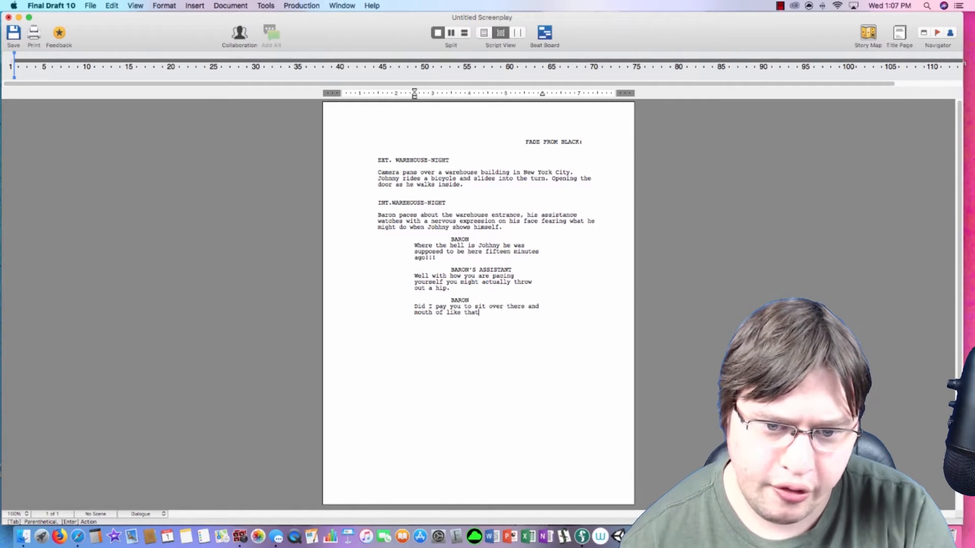
{"action": "key", "text": "BackSpace"}
{"action": "type", "text": "???"}
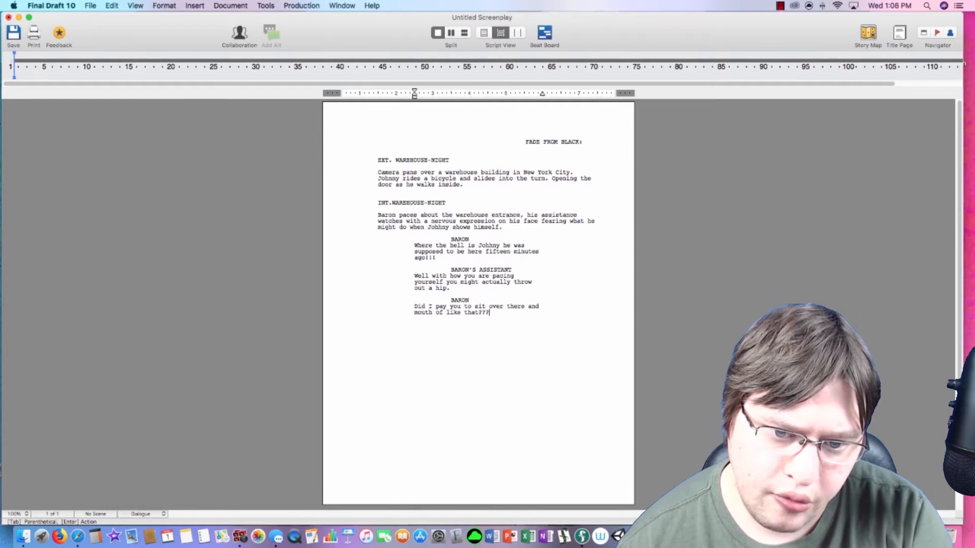
{"action": "key", "text": "Return"}
Add a second "BARON'S ASSISTANT" Character element below Baron's reply and continue to its dialogue line.
{"action": "key", "text": "Tab"}
{"action": "type", "text": "BAR"}
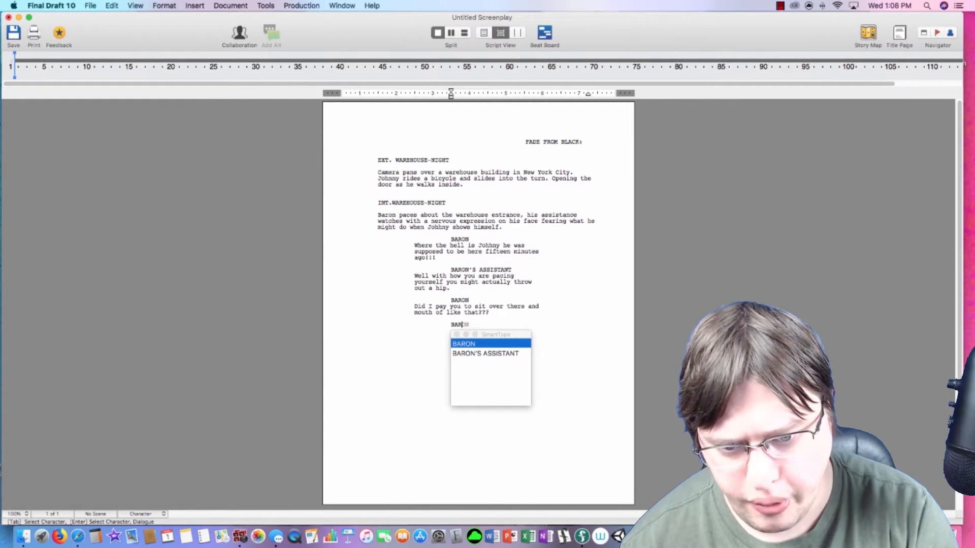
{"action": "type", "text": "ON'S ASSIST"}
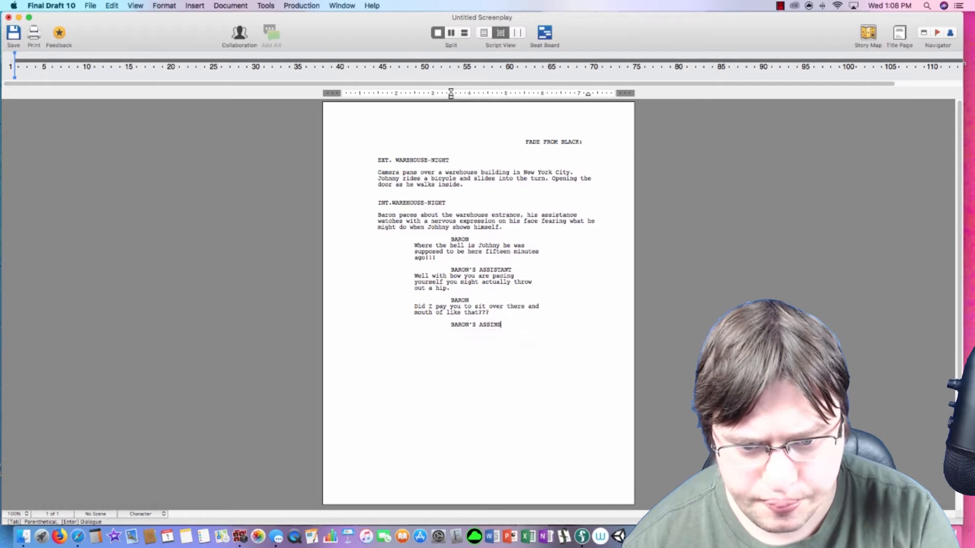
{"action": "key", "text": "Return"}
Write the assistant's reply "No sir I was simply saying that you should relax and wait for Johnny to show up." and start a new paragraph.
{"action": "type", "text": "No s"}
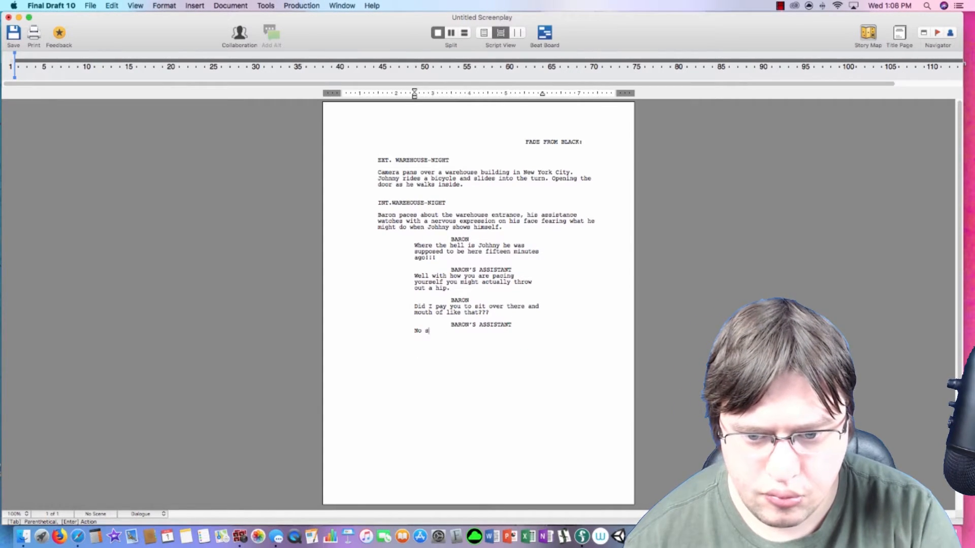
{"action": "type", "text": "ir I was si"}
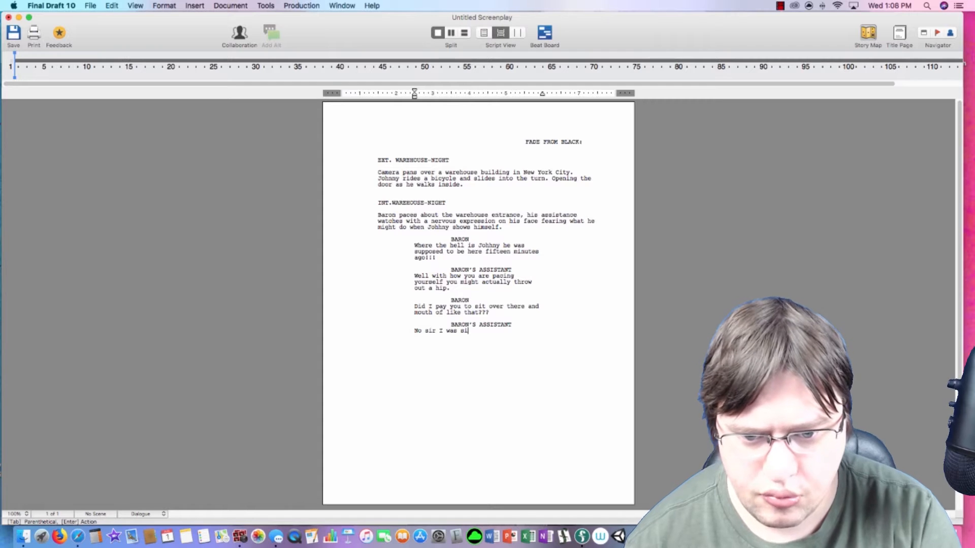
{"action": "type", "text": "mply saying t"}
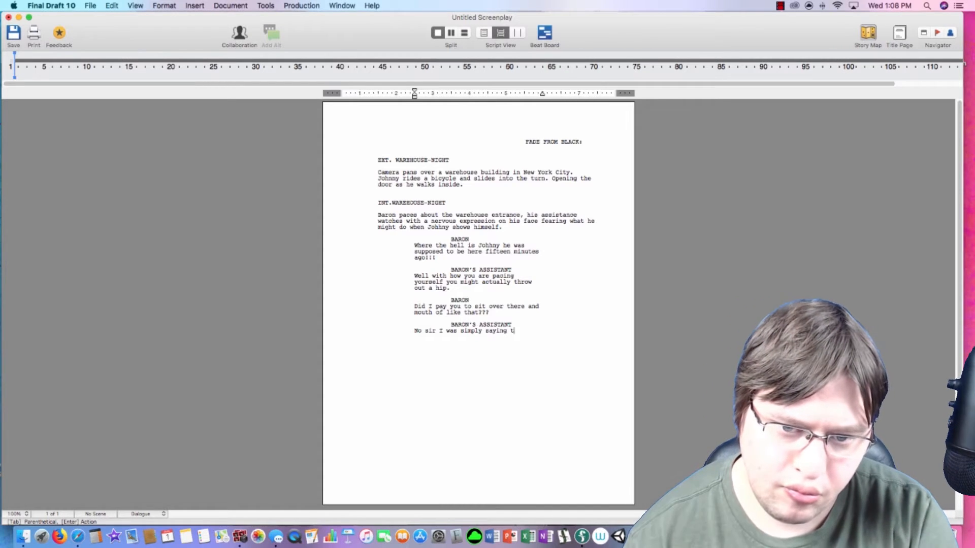
{"action": "type", "text": "hat you should relax"}
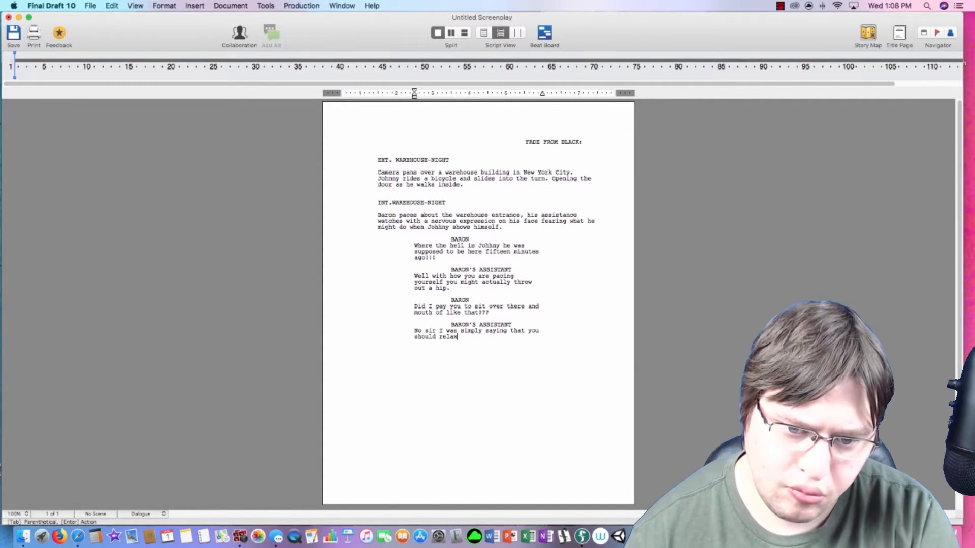
{"action": "type", "text": " and wait for "}
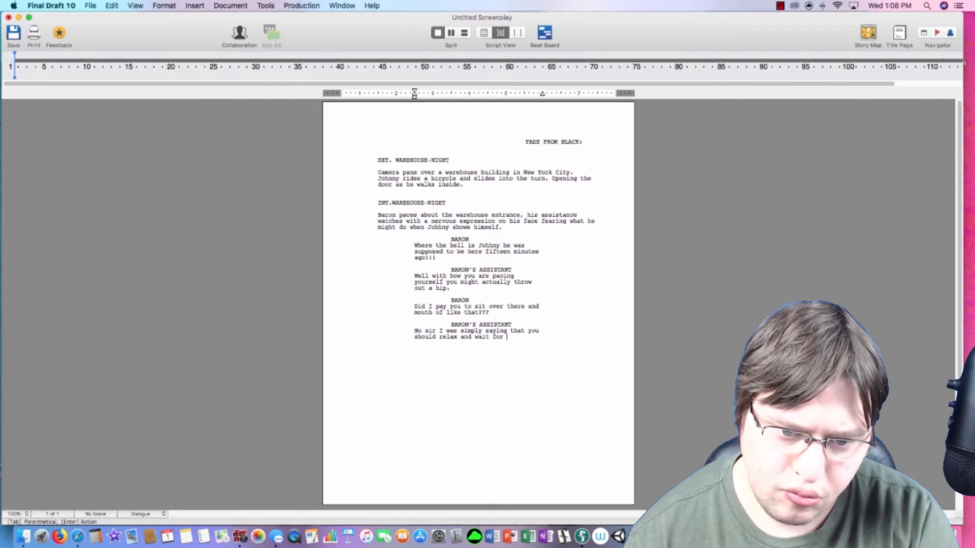
{"action": "type", "text": "Johnny to show up."}
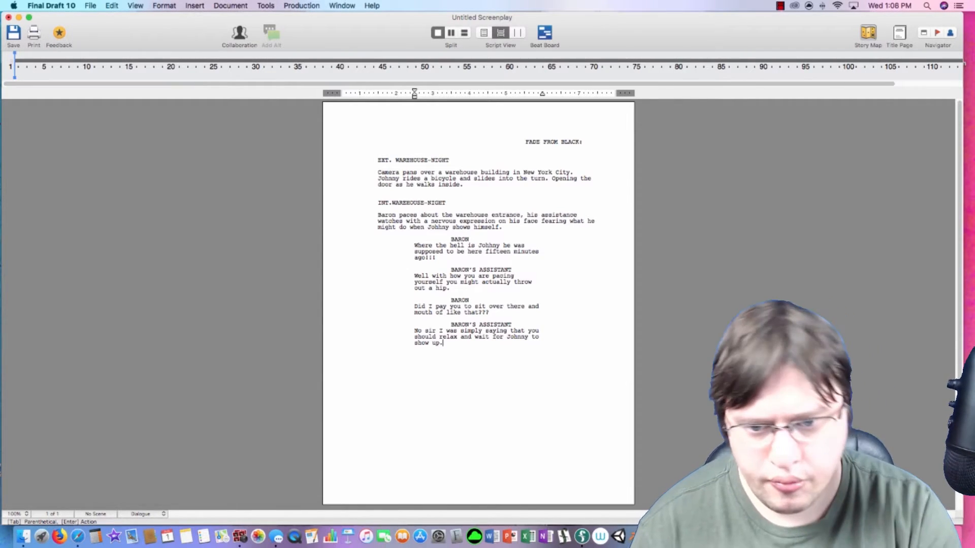
{"action": "key", "text": "Return"}
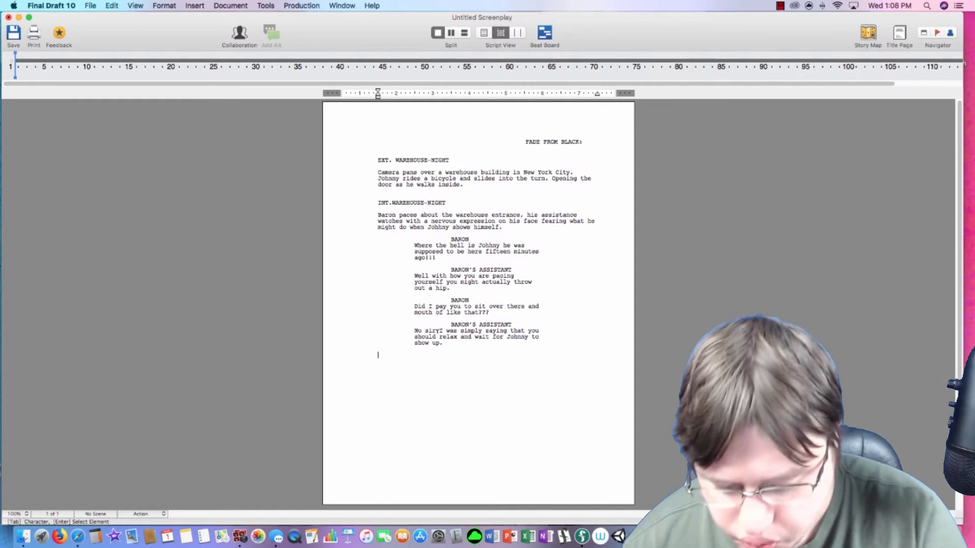
Write the action text "Johnny strides into the Warehouse with a backpack on his back. Confidentely appproaching The" below the assistant's dialogue.
{"action": "type", "text": "Jo"}
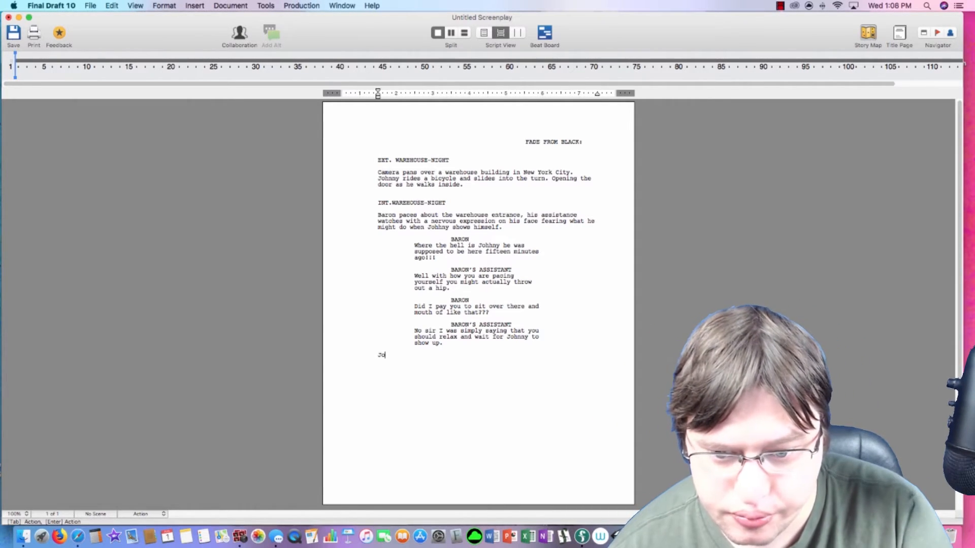
{"action": "type", "text": "hnny stride"}
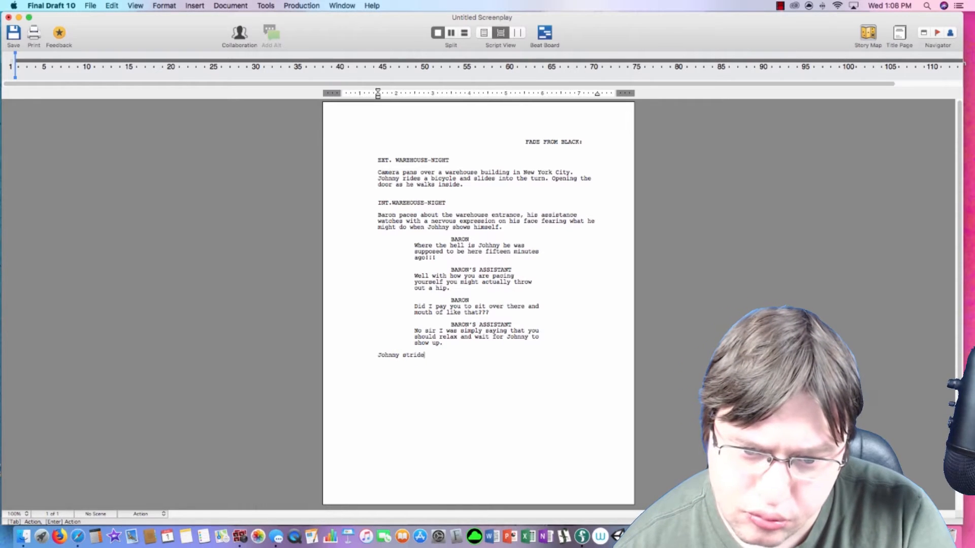
{"action": "type", "text": "s into the War"}
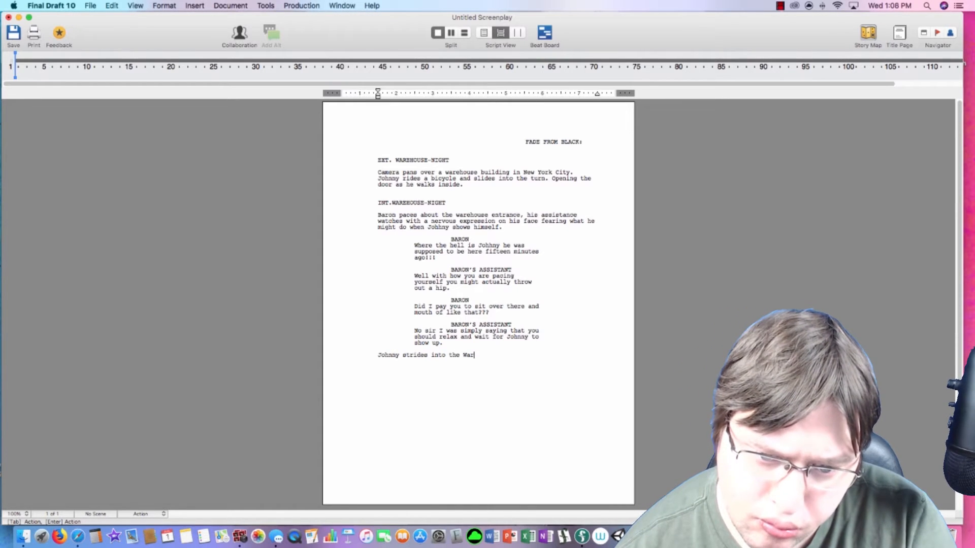
{"action": "type", "text": "ehouse with a ba"}
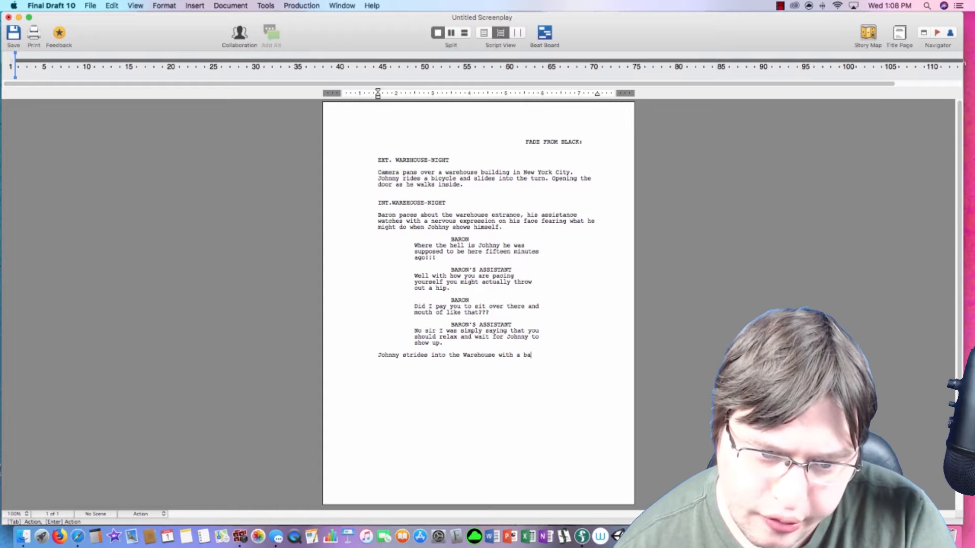
{"action": "type", "text": "ckpack on his back. "}
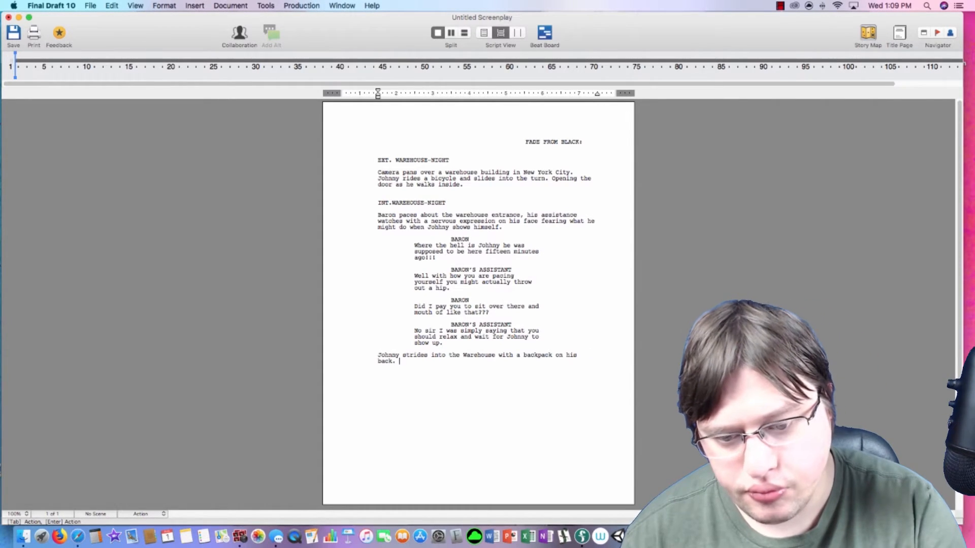
{"action": "type", "text": "Confidente"}
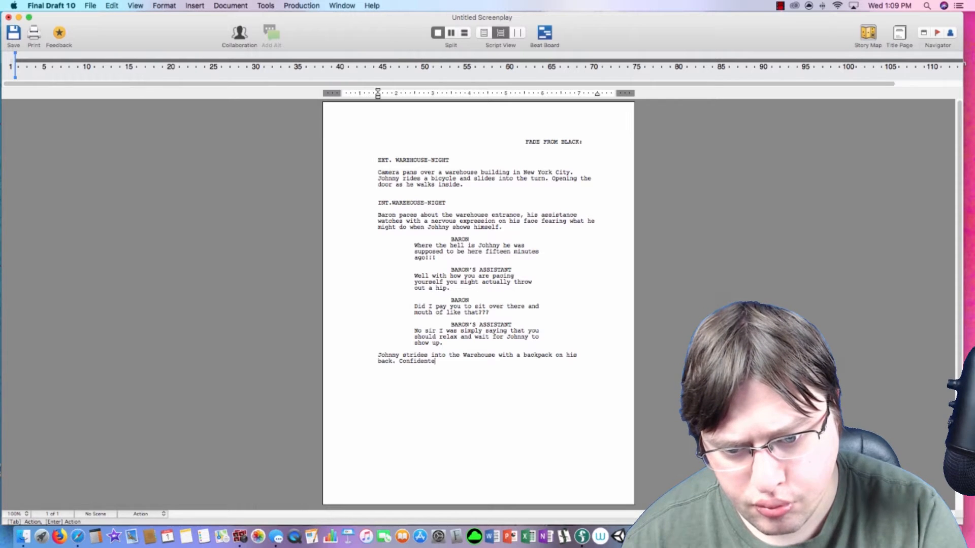
{"action": "type", "text": "ly app"}
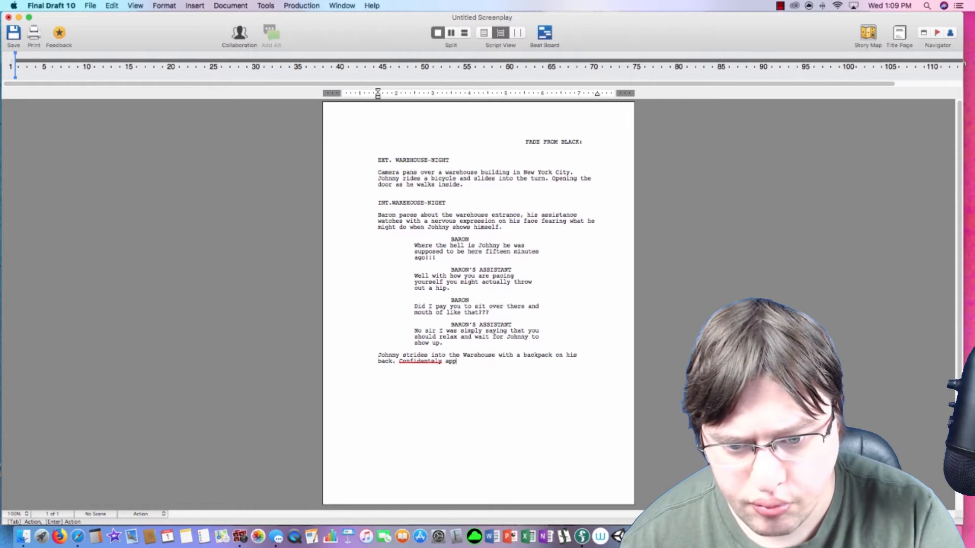
{"action": "type", "text": "proaching The"}
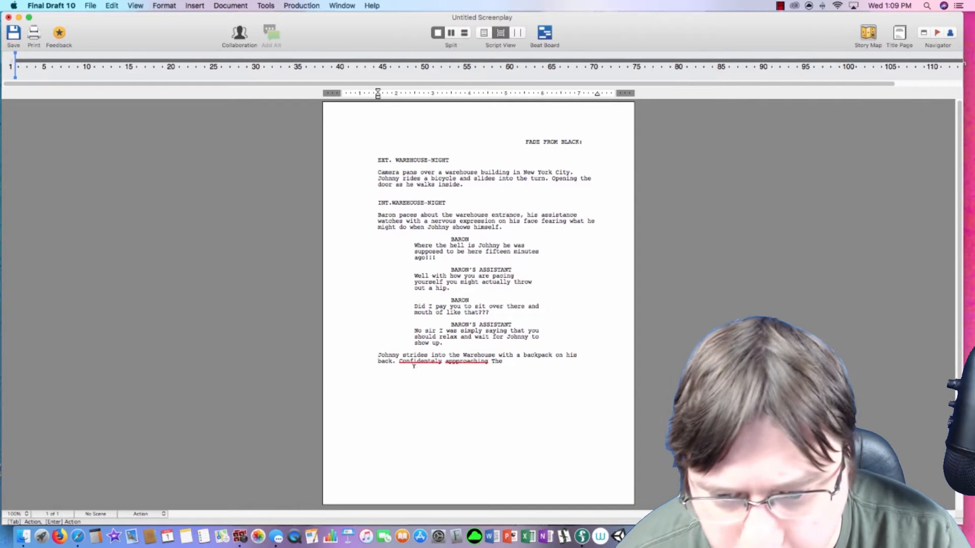
Correct the two misspelled words in the last action paragraph to the suggested spellings "Confidently" and "approaching".
{"action": "right_click", "coordinate": [414, 364]}
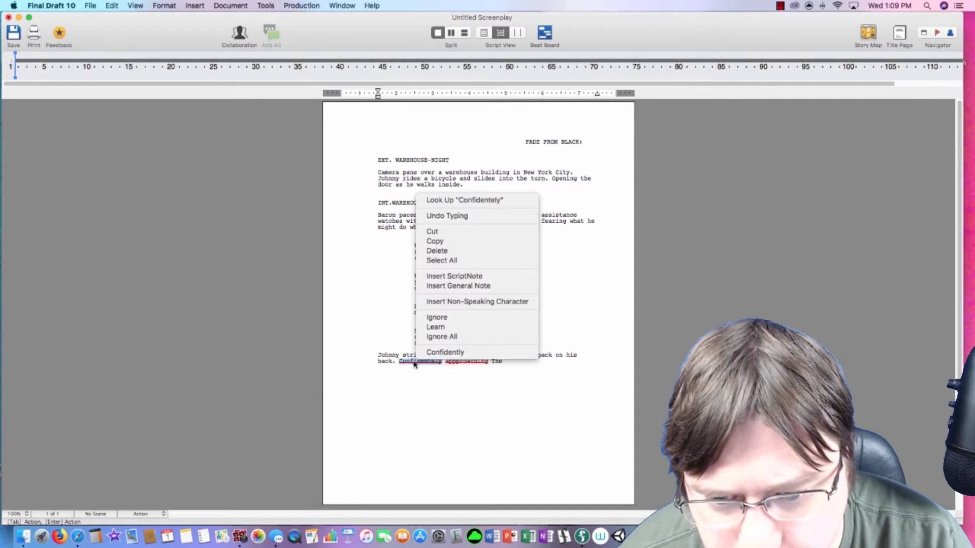
{"action": "left_click", "coordinate": [453, 354]}
{"action": "right_click", "coordinate": [468, 361]}
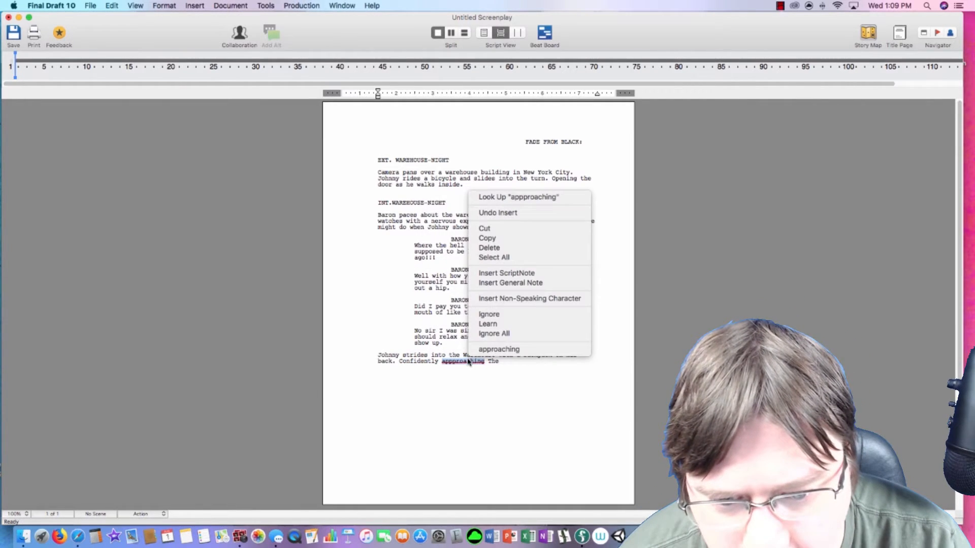
{"action": "left_click", "coordinate": [499, 349]}
Finish the action paragraph about Johnny's entrance with "Baron as if nothing is wrong." and start a new Action paragraph below it.
{"action": "type", "text": "e Baron as if nothing is wrong."}
{"action": "key", "text": "Return"}
{"action": "key", "text": "Tab"}
{"action": "key", "text": "BackSpace"}
{"action": "key", "text": "Return"}
Write the action paragraph "The Baron tosses a baseball bat over at Johnny who ducks almost immediately missing getting hit by The Baron by mere inches.".
{"action": "type", "text": "T"}
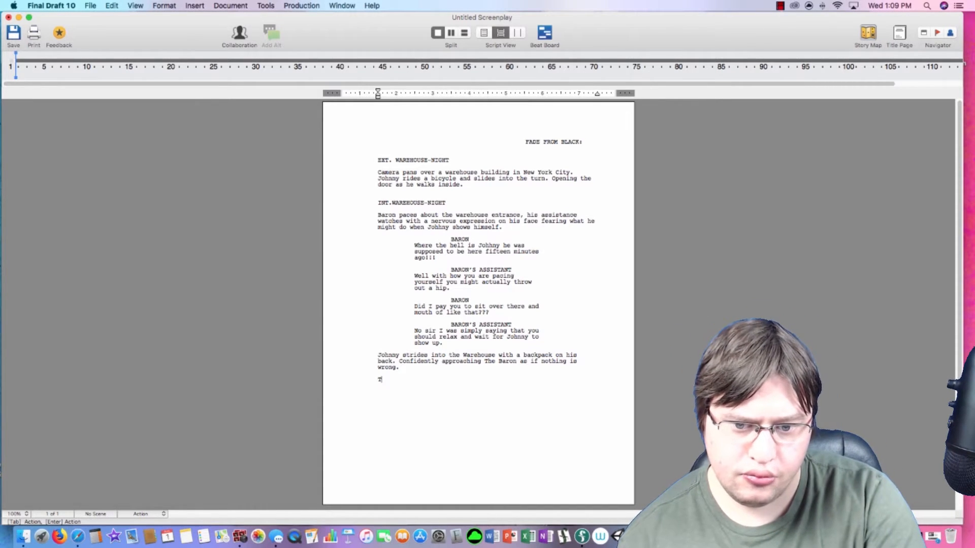
{"action": "type", "text": "he Baron tosses a basebal"}
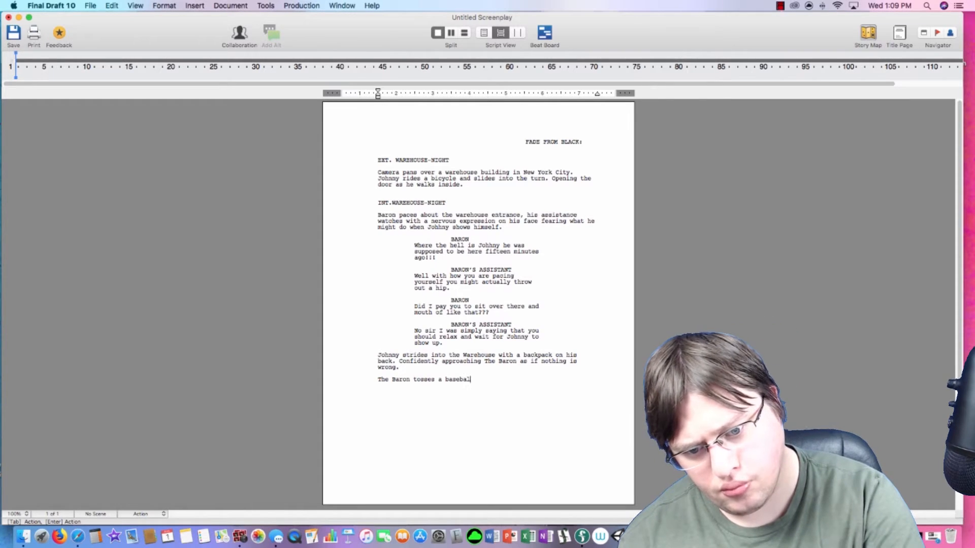
{"action": "type", "text": "l bat over "}
{"action": "type", "text": "at Johnny who"}
{"action": "type", "text": " ducks almost i"}
{"action": "type", "text": "mmediately missin"}
{"action": "type", "text": "g getting hit b"}
{"action": "type", "text": "y "}
{"action": "type", "text": "The Ba"}
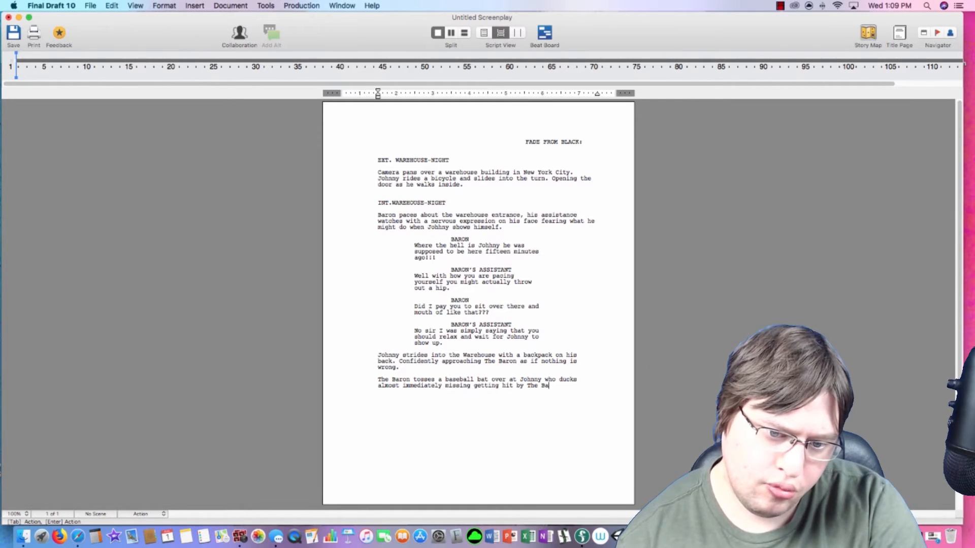
{"action": "type", "text": "ron by mere inches."}
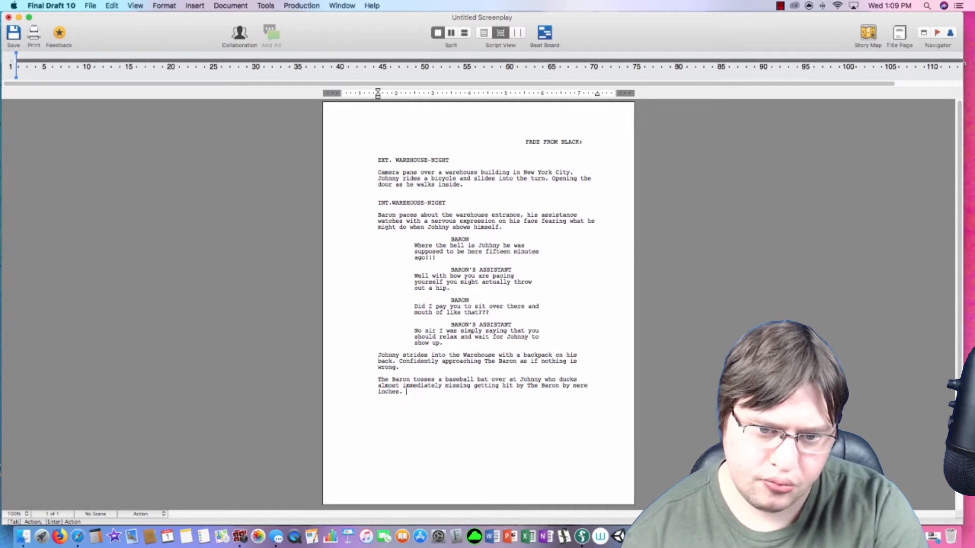
{"action": "key", "text": "Return"}
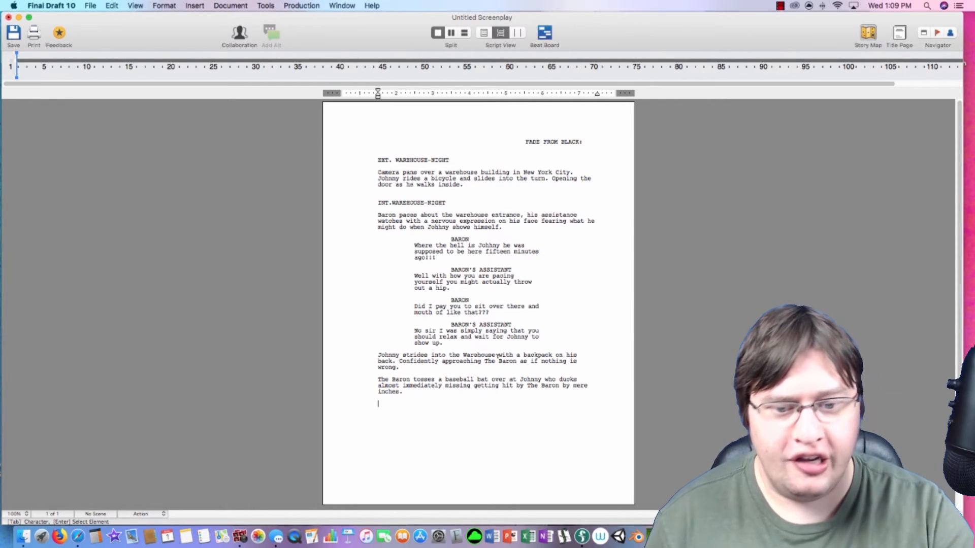
Add a "JOHNNY" Character element below the baseball bat action and continue to its dialogue line.
{"action": "key", "text": "Return"}
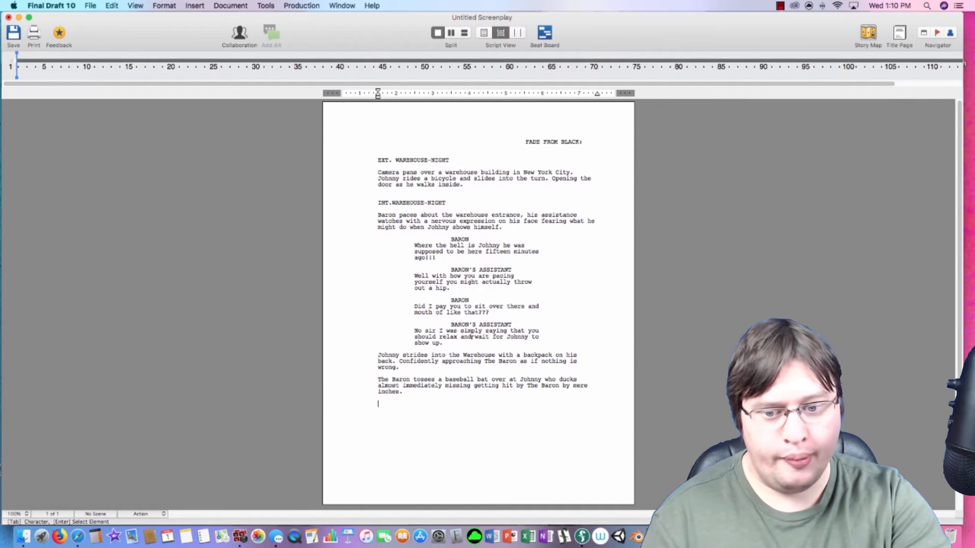
{"action": "key", "text": "Tab"}
{"action": "type", "text": "JOH"}
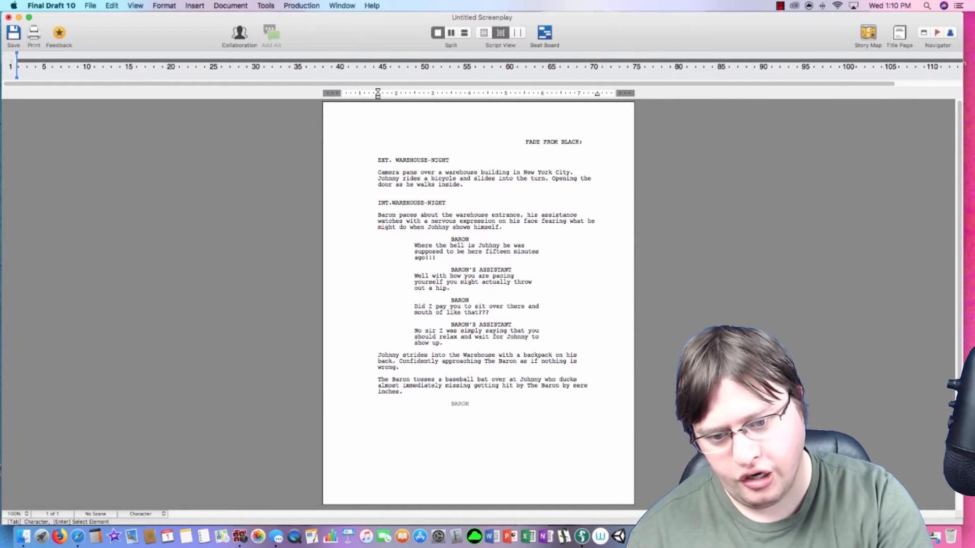
{"action": "type", "text": "NNY"}
{"action": "key", "text": "Return"}
Write Johnny's dialogue "What the hell man with a throw like that you could have killed me???" and start a new paragraph.
{"action": "type", "text": "Wha"}
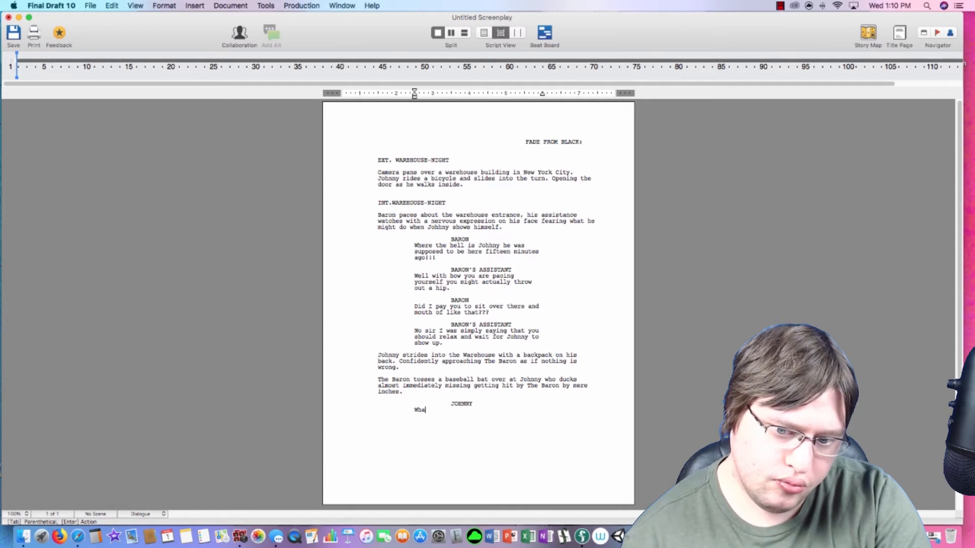
{"action": "type", "text": "t the hell man "}
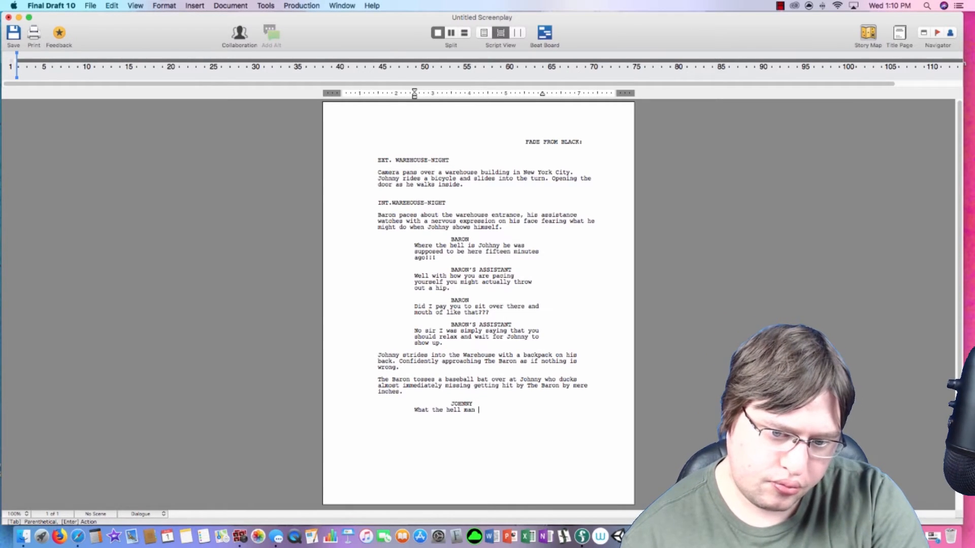
{"action": "type", "text": "with a thr"}
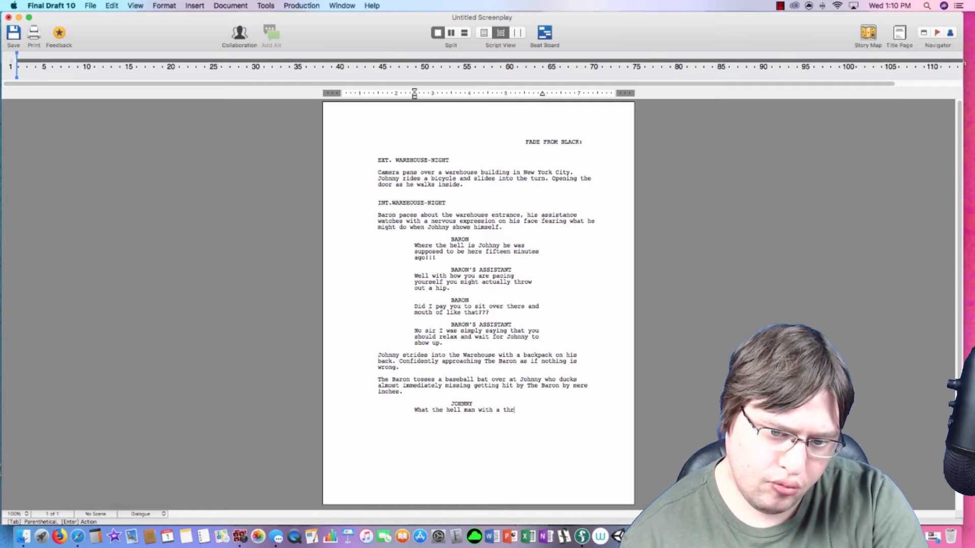
{"action": "type", "text": "ow like that you co"}
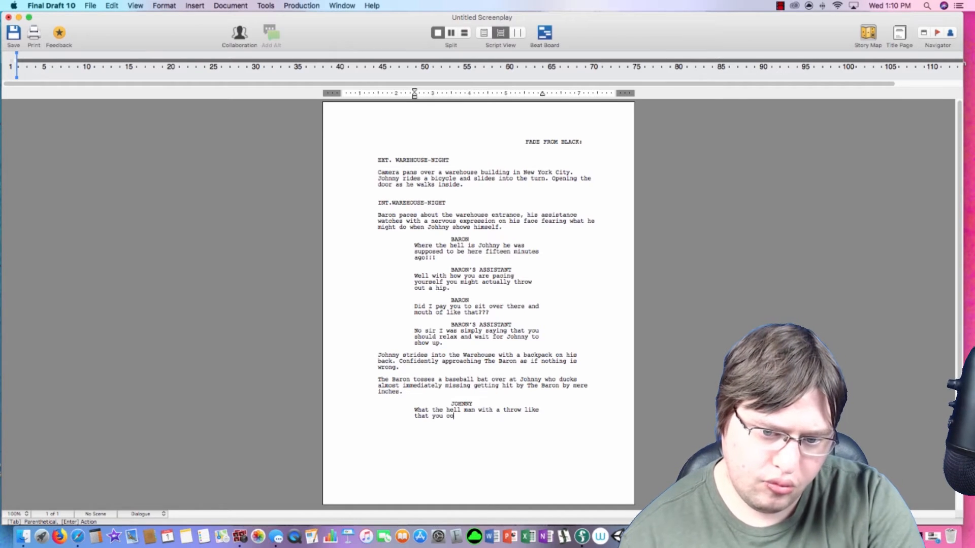
{"action": "type", "text": "uld have killed me???"}
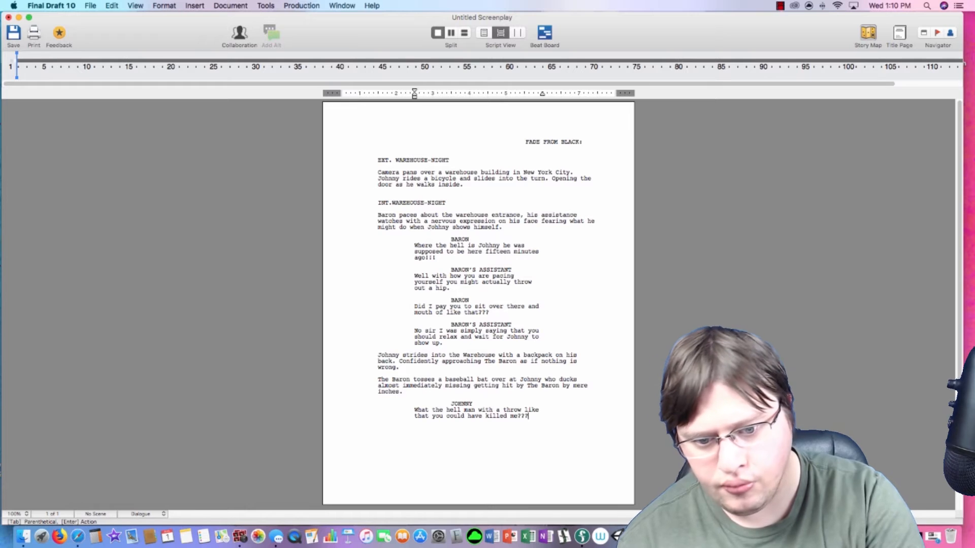
{"action": "key", "text": "Return"}
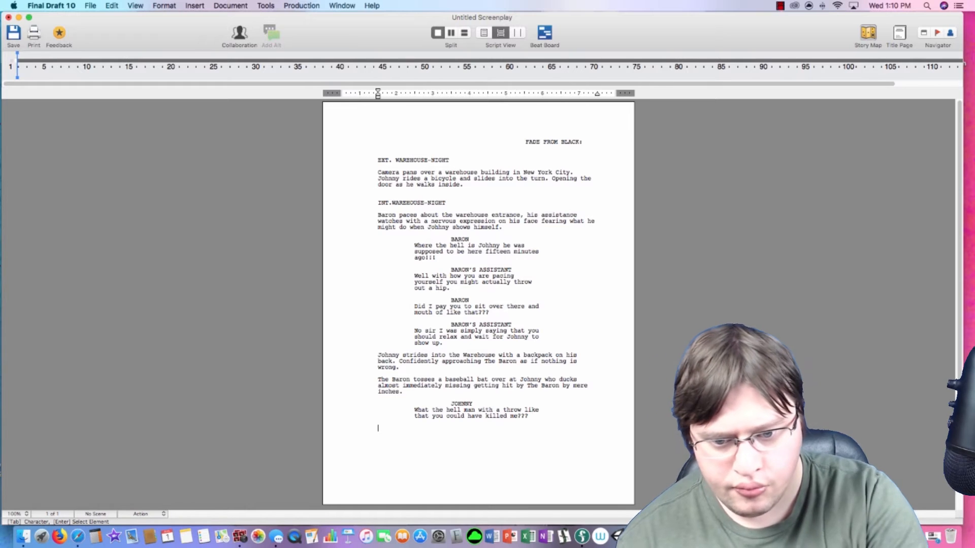
Add a "THE BARON" Character element below Johnny's dialogue and continue to its dialogue line.
{"action": "key", "text": "Tab"}
{"action": "type", "text": "T"}
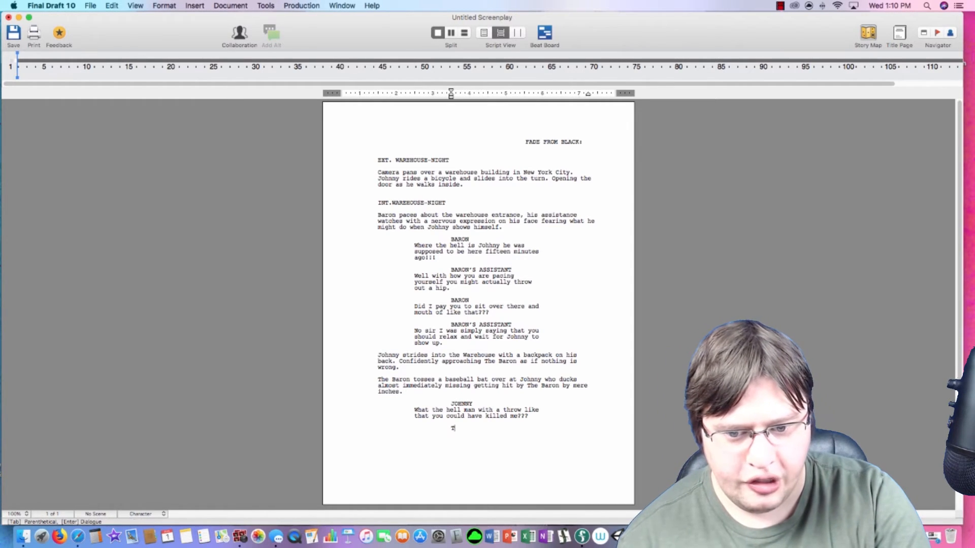
{"action": "type", "text": "HE BARON"}
{"action": "key", "text": "Return"}
Write The Baron's reply "With moves like that you could have played for the big leagues." and start a new paragraph after it.
{"action": "type", "text": "With moves l"}
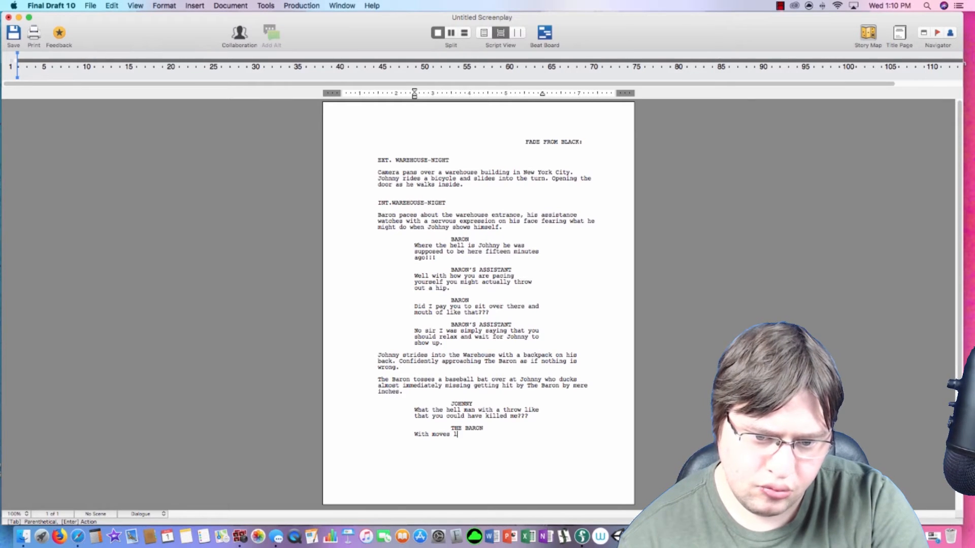
{"action": "type", "text": "ike that you could "}
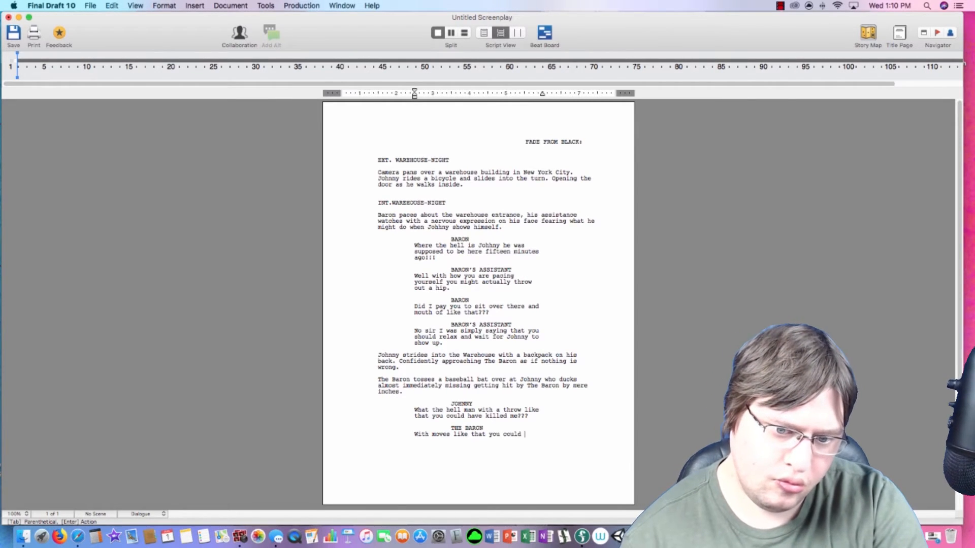
{"action": "type", "text": "have played "}
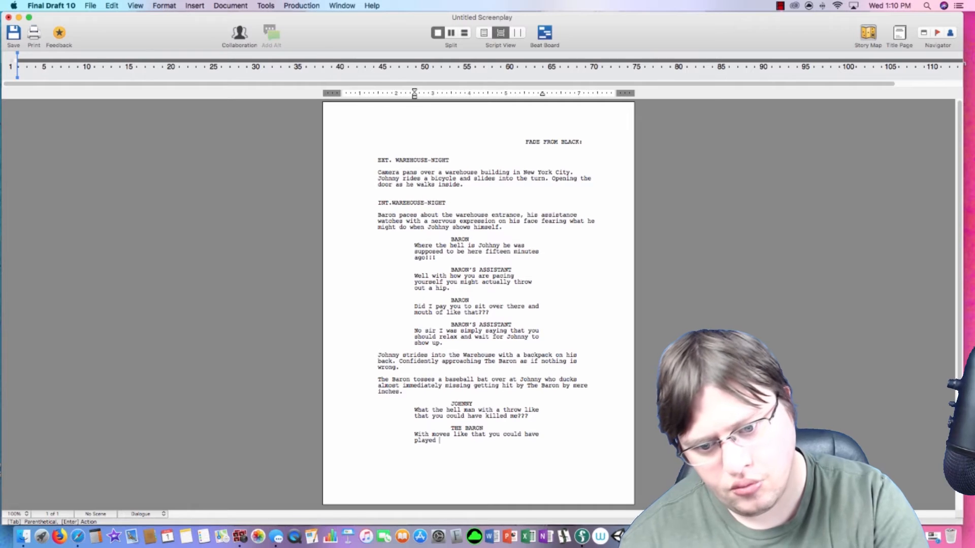
{"action": "type", "text": "for the big leag"}
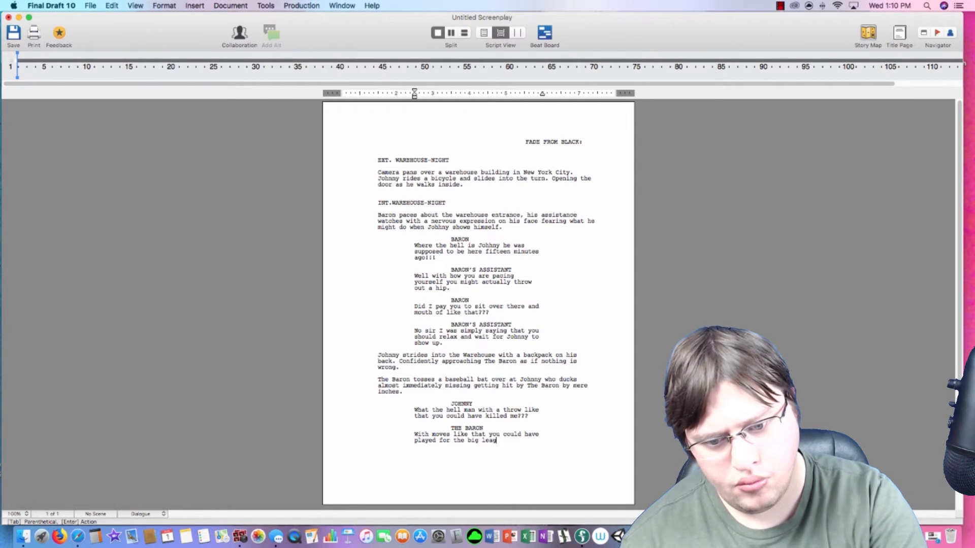
{"action": "type", "text": "ues."}
{"action": "key", "text": "Return"}
Add a second "JOHNNY" cue with the dialogue "Yeah, well I wasn't ever really a fan of baseball." and start a new paragraph.
{"action": "key", "text": "Tab"}
{"action": "key", "text": "Return"}
{"action": "type", "text": "Yeah, well I wasn"}
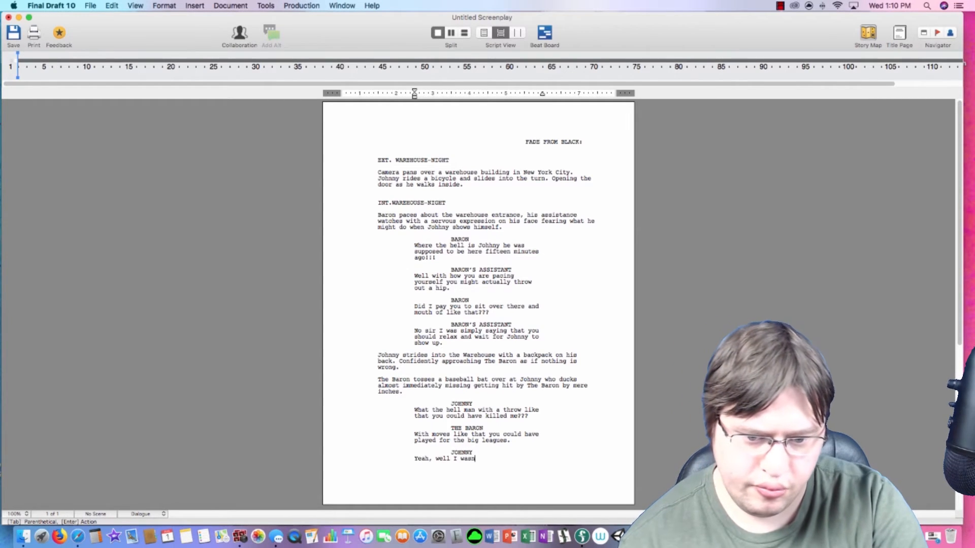
{"action": "type", "text": "'t ever really a "}
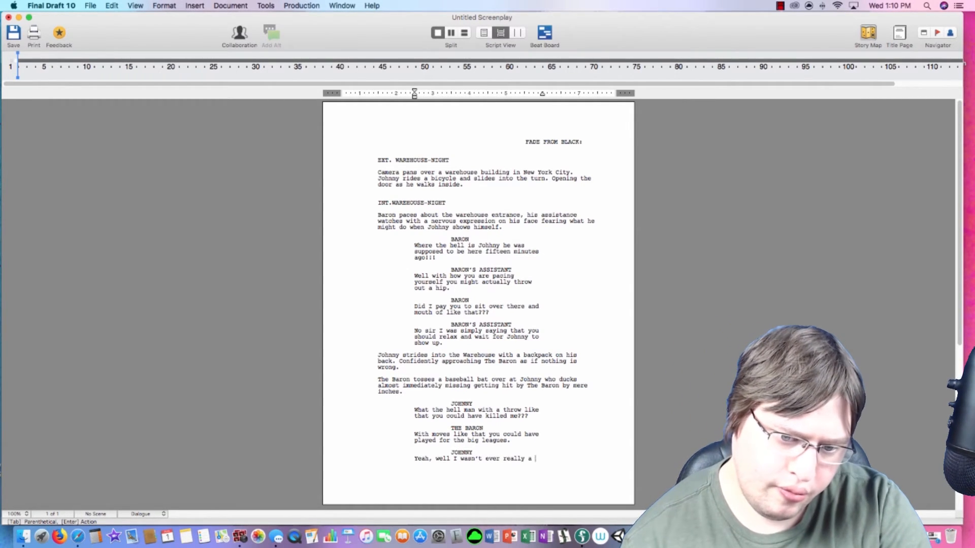
{"action": "type", "text": "fan of baseball."}
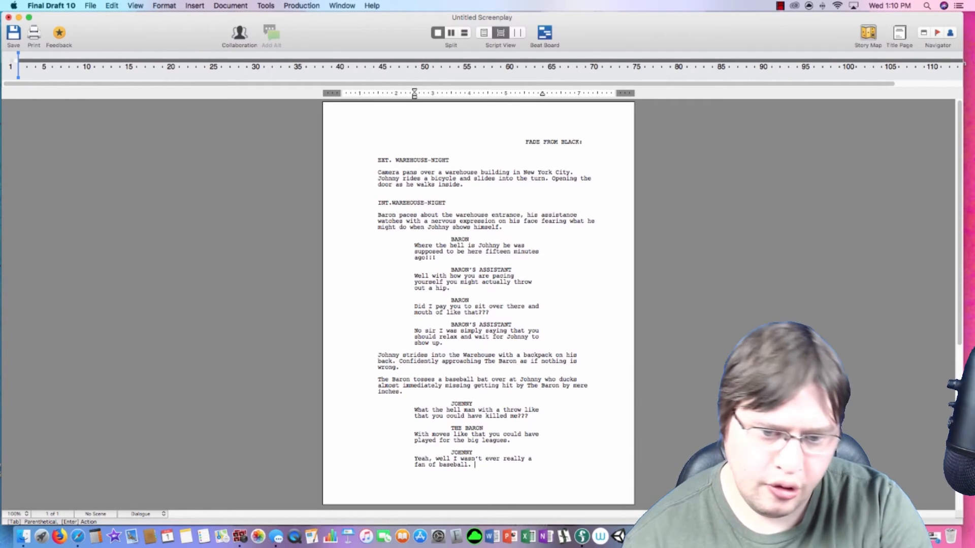
{"action": "key", "text": "Return"}
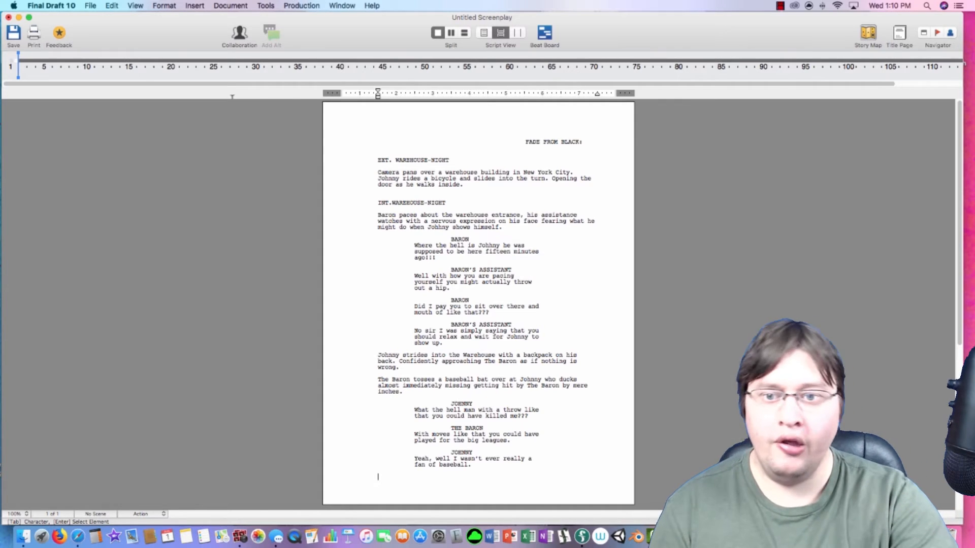
{"action": "scroll", "coordinate": [516, 82], "scroll_direction": "right", "scroll_amount": 3}
{"action": "scroll", "coordinate": [113, 83], "scroll_direction": "left", "scroll_amount": 3}
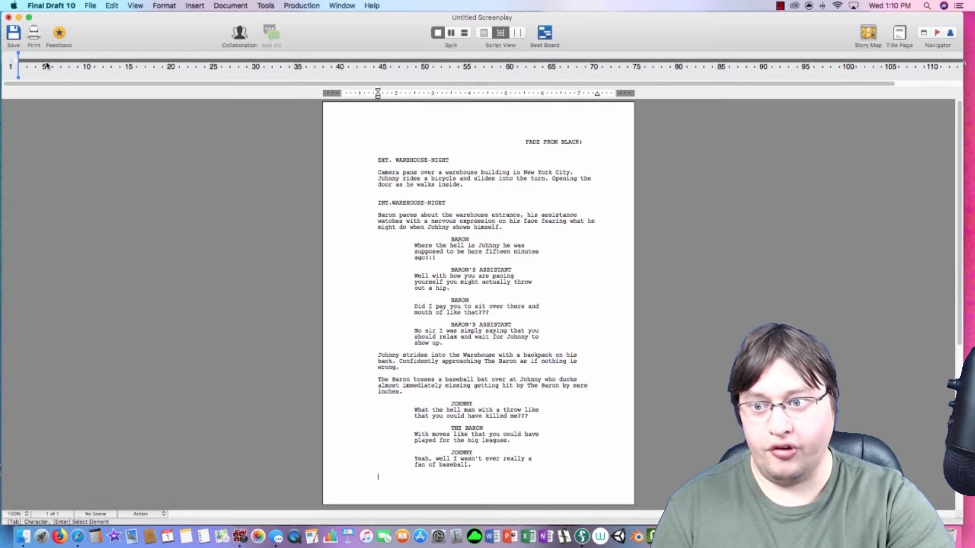
{"action": "scroll", "coordinate": [211, 82], "scroll_direction": "right", "scroll_amount": 3}
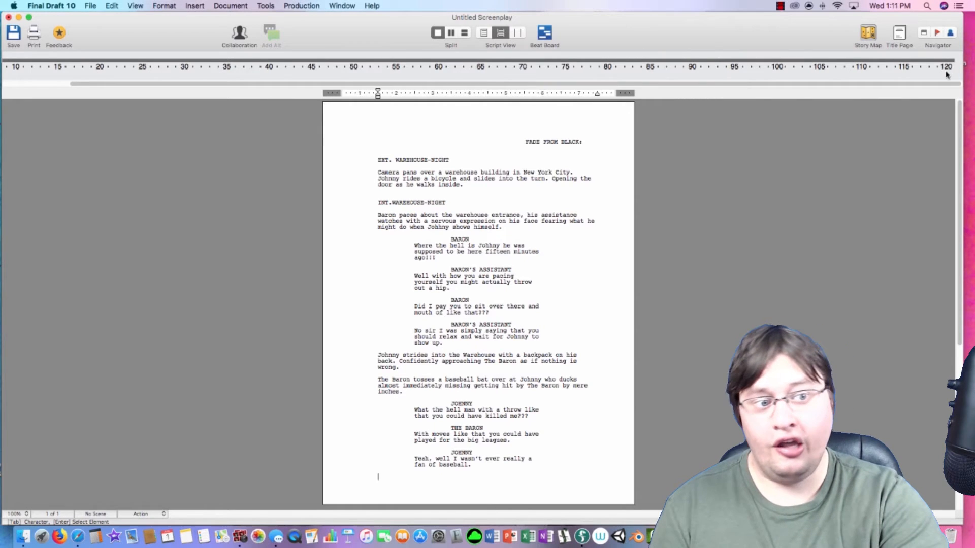
{"action": "scroll", "coordinate": [374, 90], "scroll_direction": "left", "scroll_amount": 3}
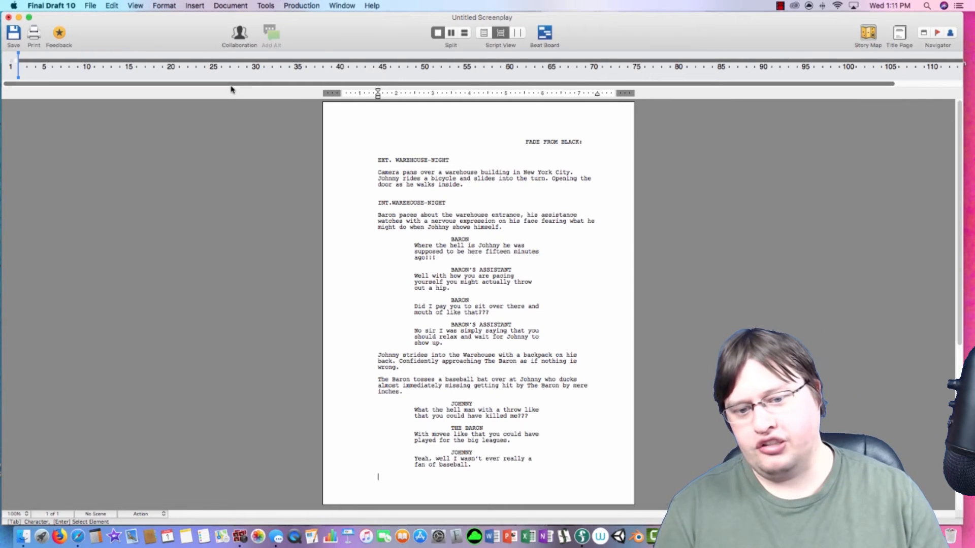
Try a voice-over (V.O.) extension on the first "BARON'S ASSISTANT" cue and remove it again.
{"action": "left_click", "coordinate": [513, 270]}
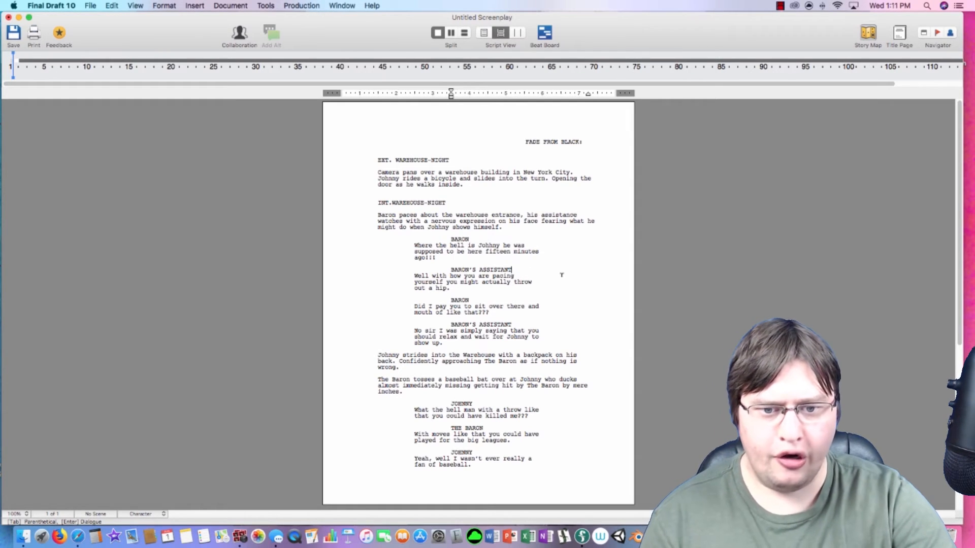
{"action": "type", "text": "(v"}
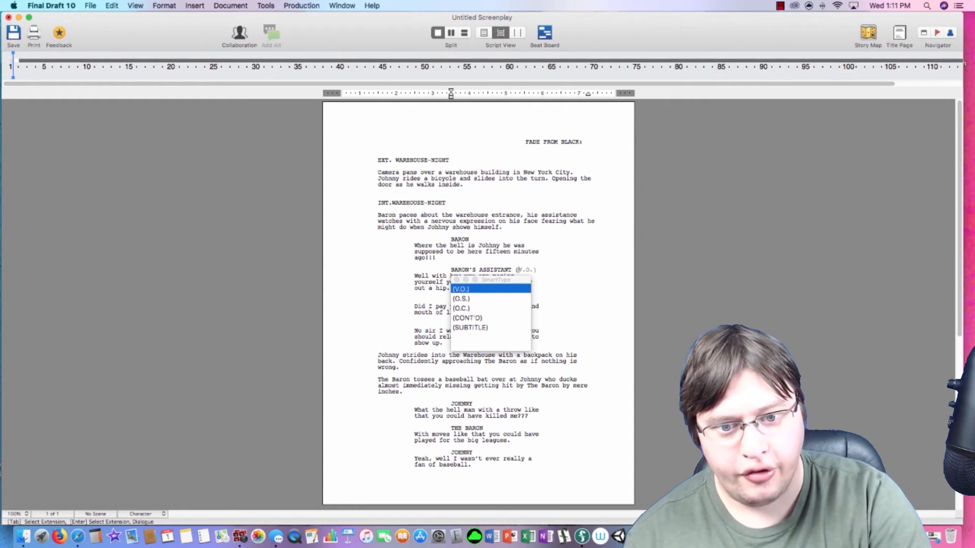
{"action": "type", "text": ".o."}
{"action": "key", "text": "BackSpace"}
{"action": "key", "text": "BackSpace"}
{"action": "key", "text": "BackSpace"}
{"action": "key", "text": "BackSpace"}
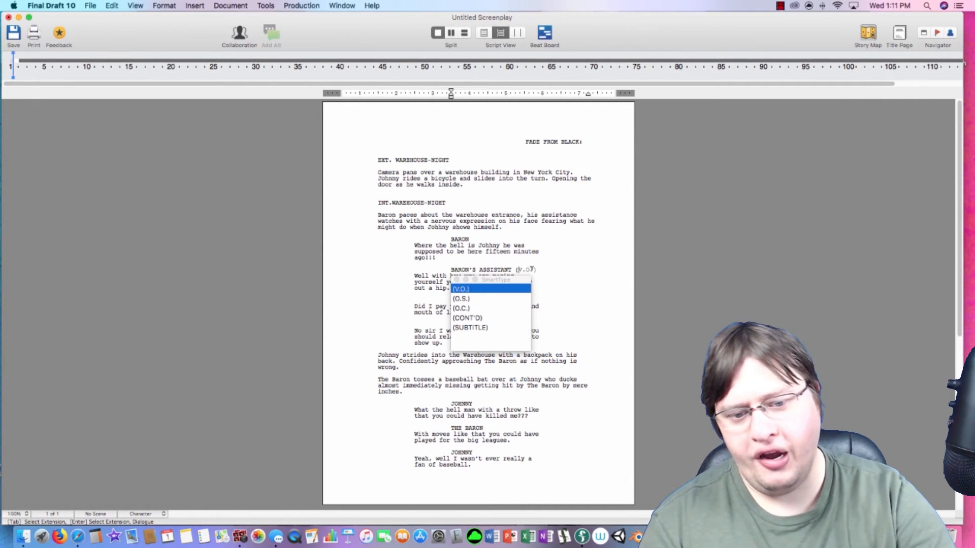
{"action": "key", "text": "BackSpace"}
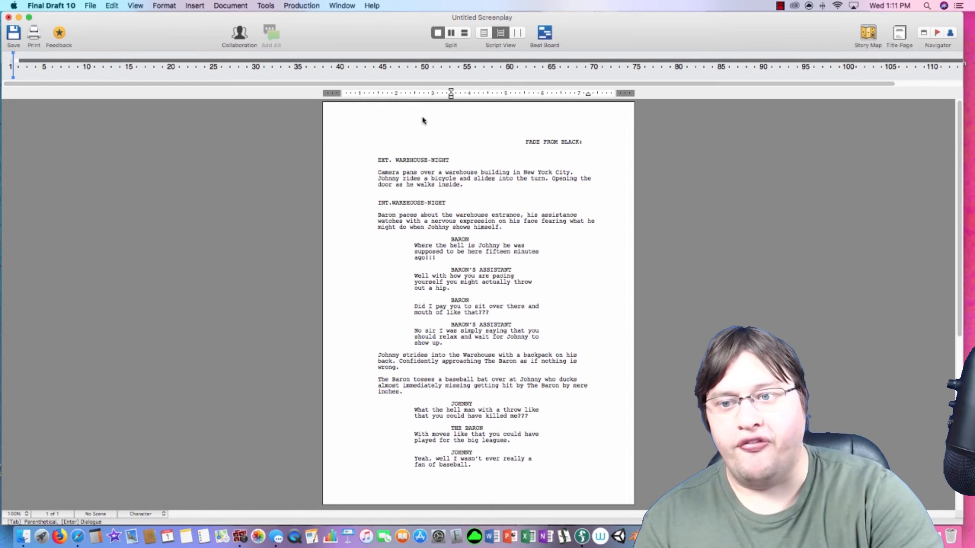
{"action": "left_click", "coordinate": [91, 6]}
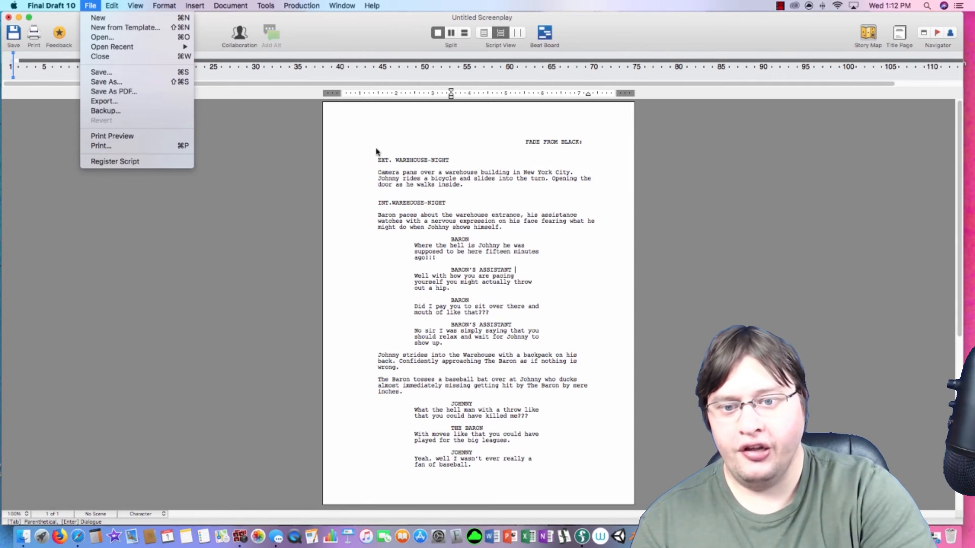
{"action": "left_click", "coordinate": [477, 468]}
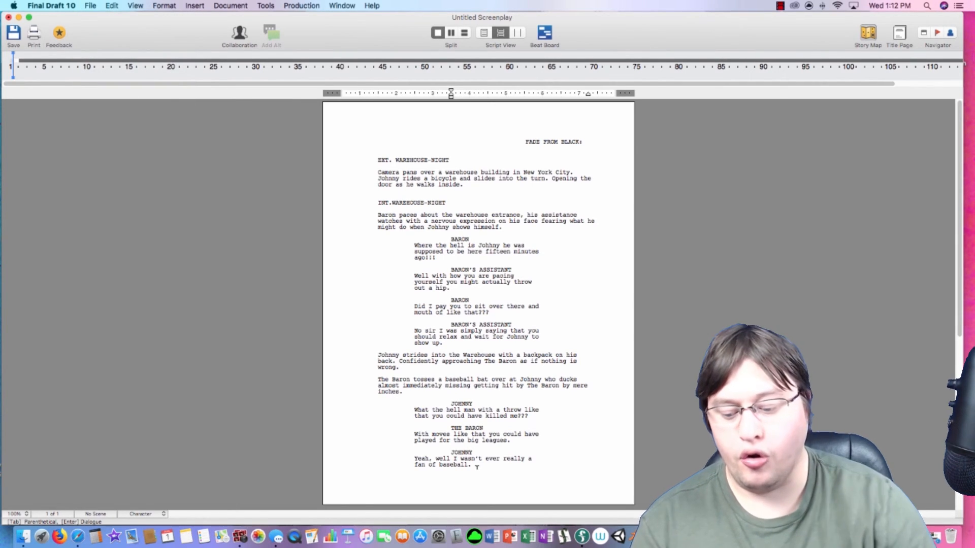